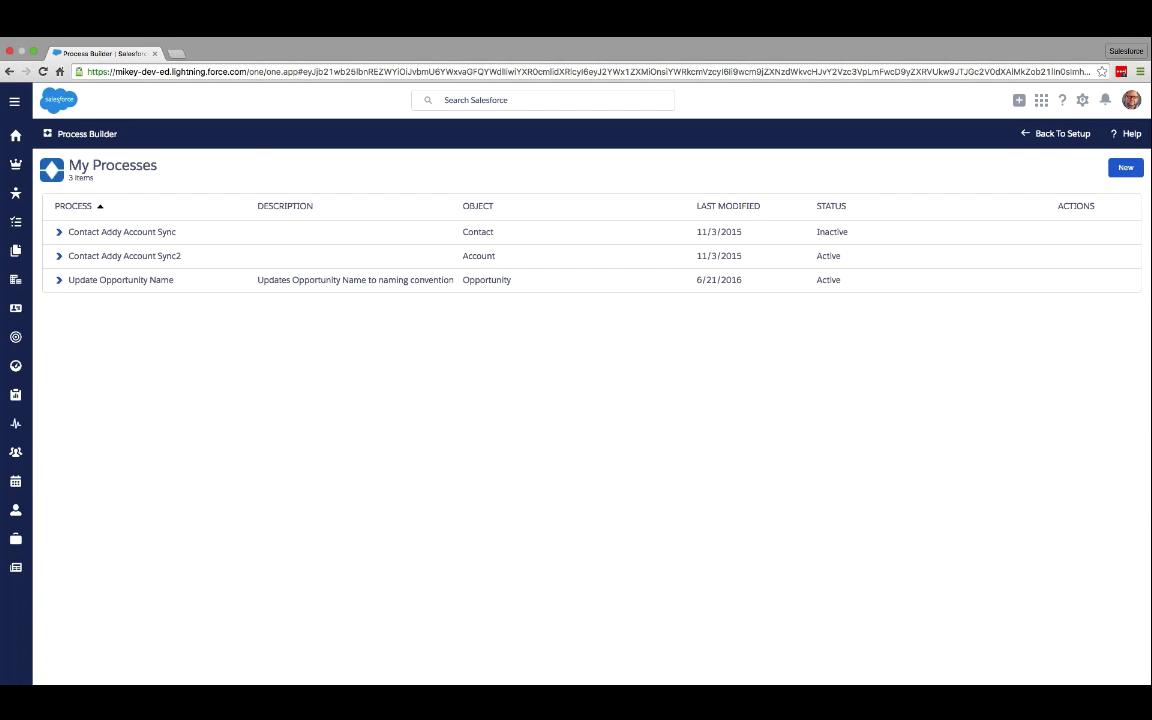
Open version 2 of the Update Opportunity Name process and review its Opportunity start settings and Update Name criteria
{"action": "left_click", "coordinate": [58, 281]}
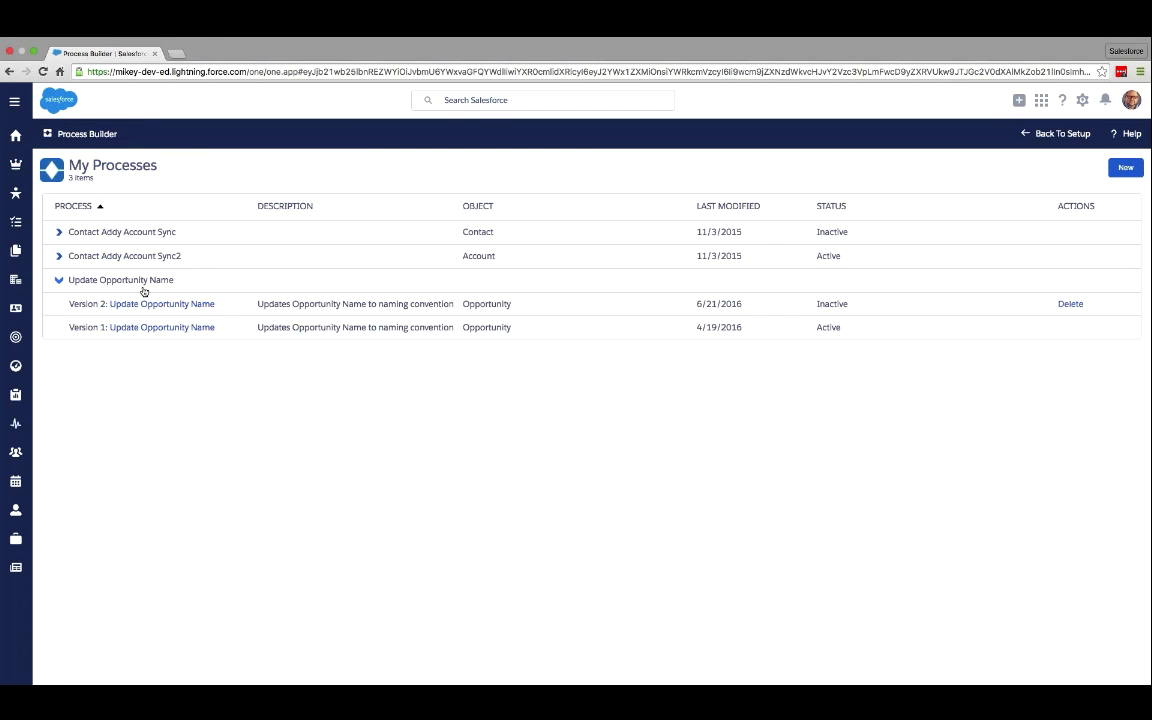
{"action": "left_click", "coordinate": [125, 306]}
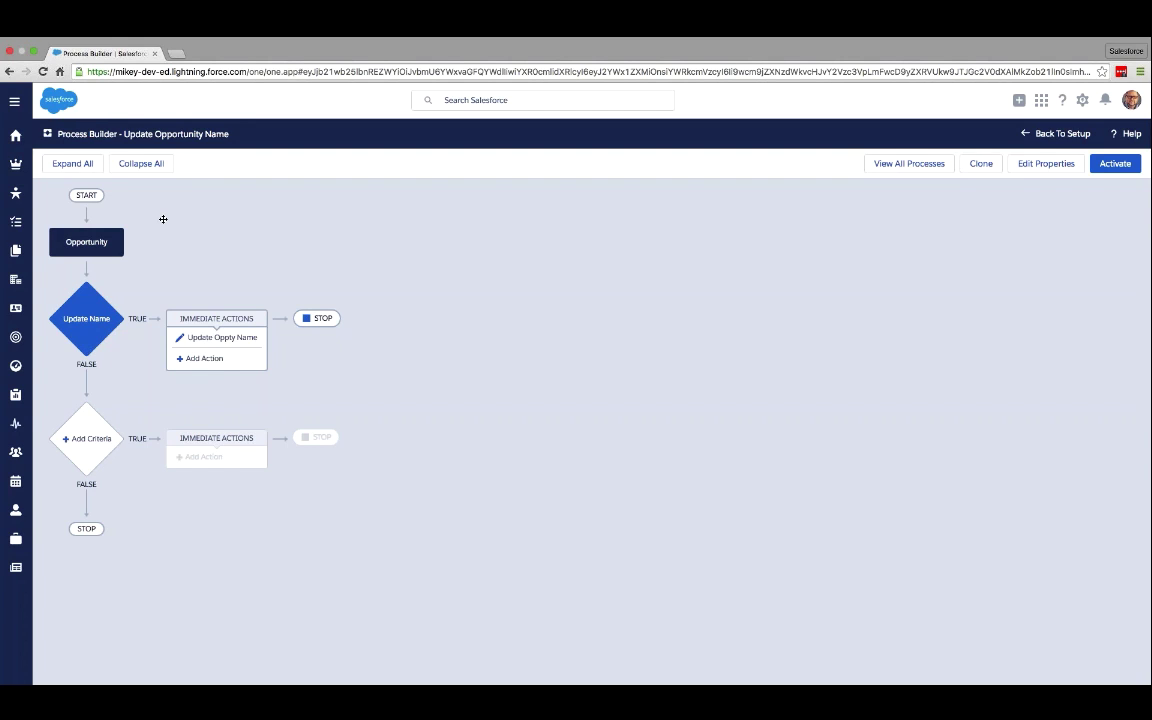
{"action": "left_click", "coordinate": [115, 240]}
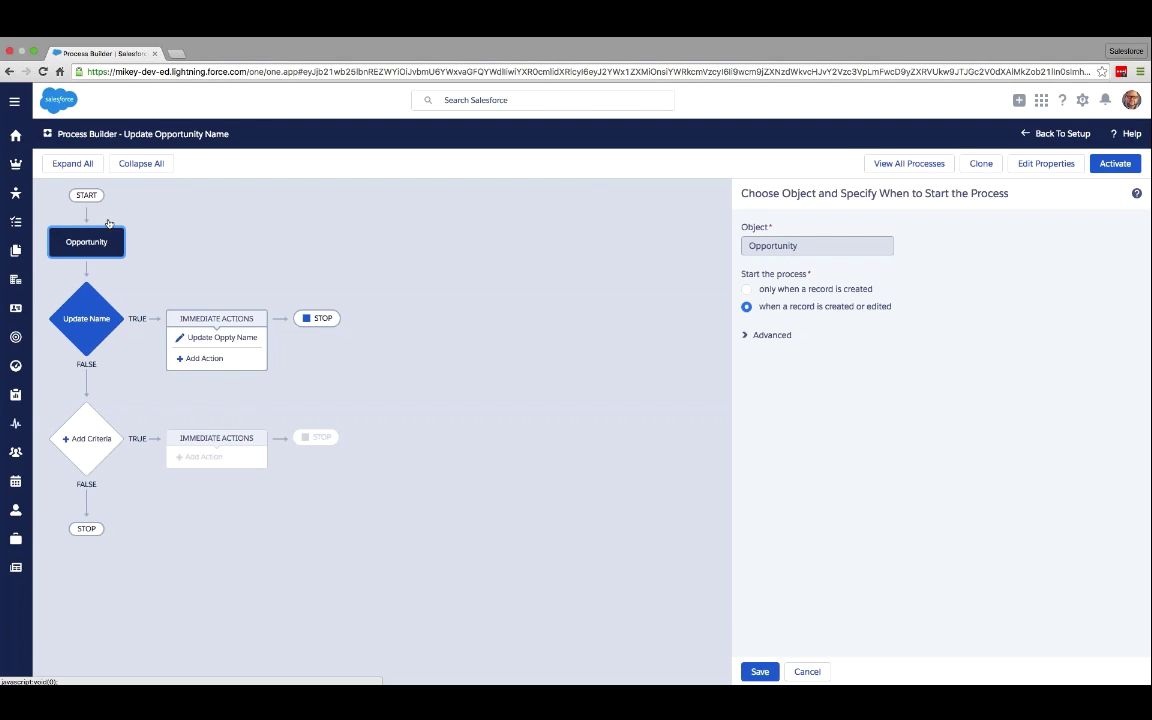
{"action": "left_click", "coordinate": [88, 296]}
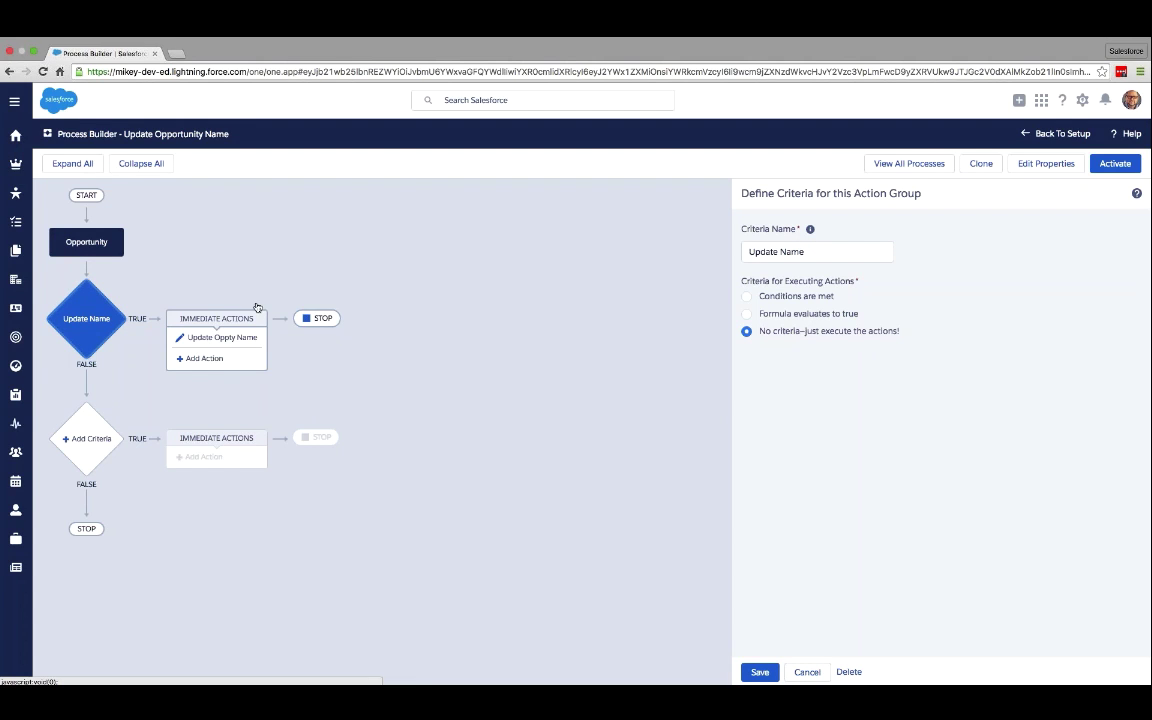
In the Update Oppty Name action, choose Formula as the Name field's value type and open its formula for editing
{"action": "left_click", "coordinate": [243, 337]}
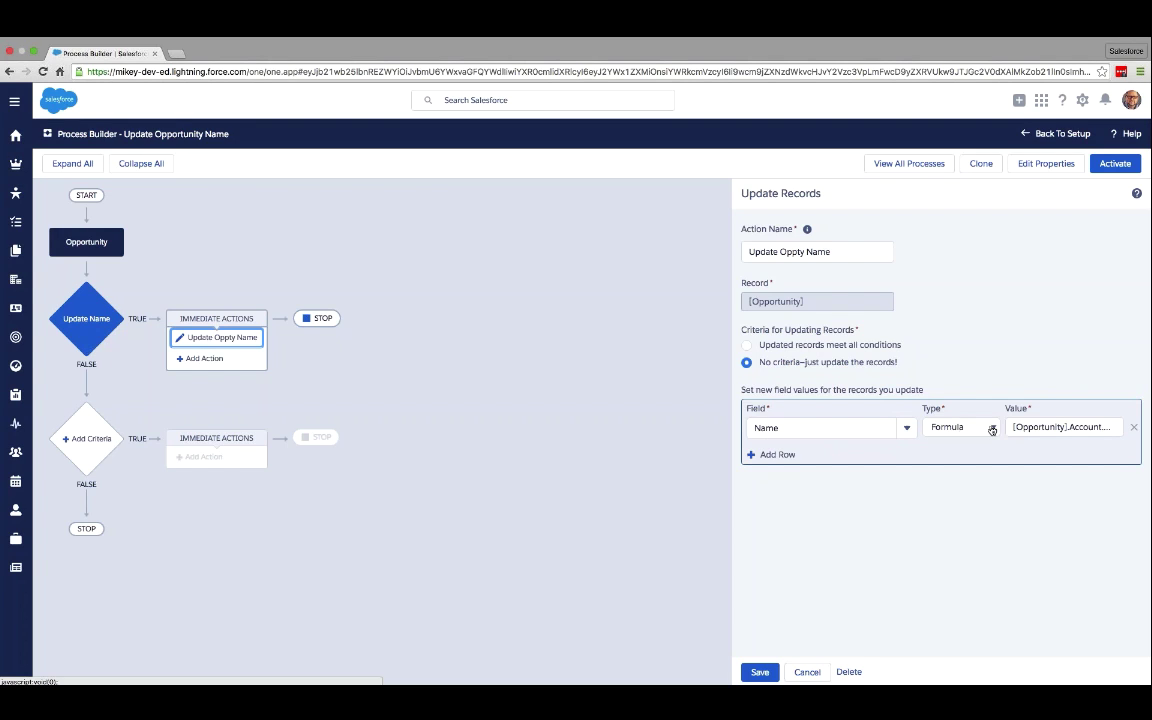
{"action": "left_click", "coordinate": [955, 427]}
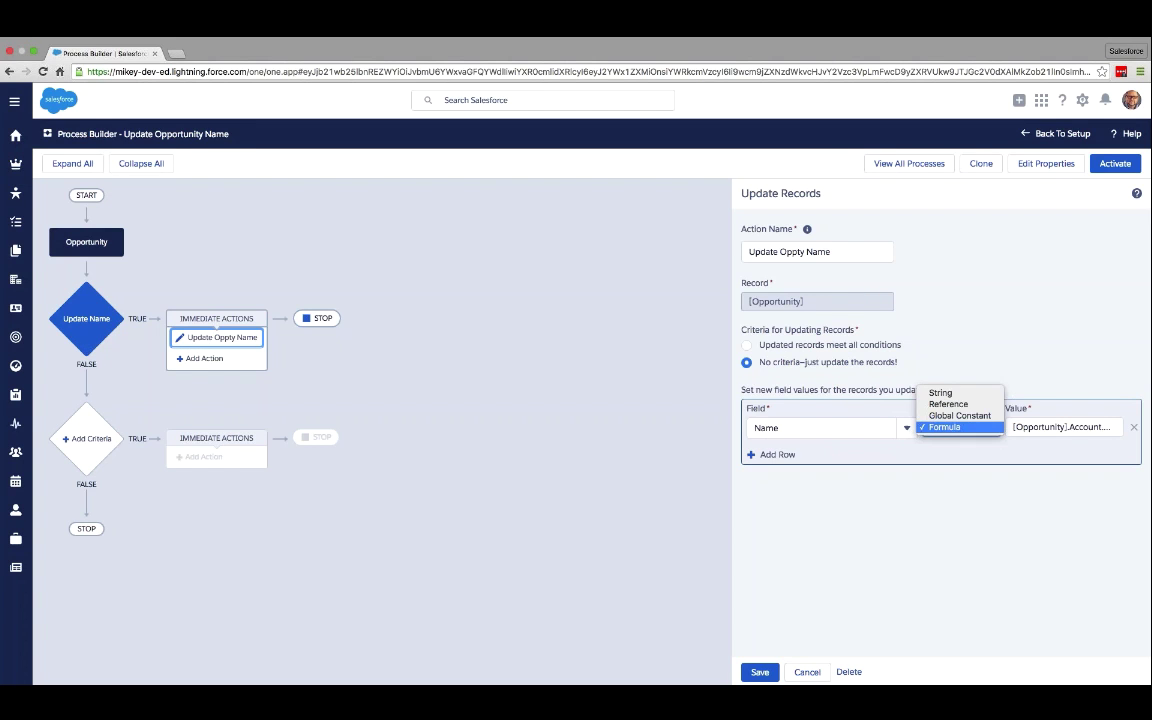
{"action": "left_click", "coordinate": [945, 427]}
{"action": "left_click", "coordinate": [1058, 426]}
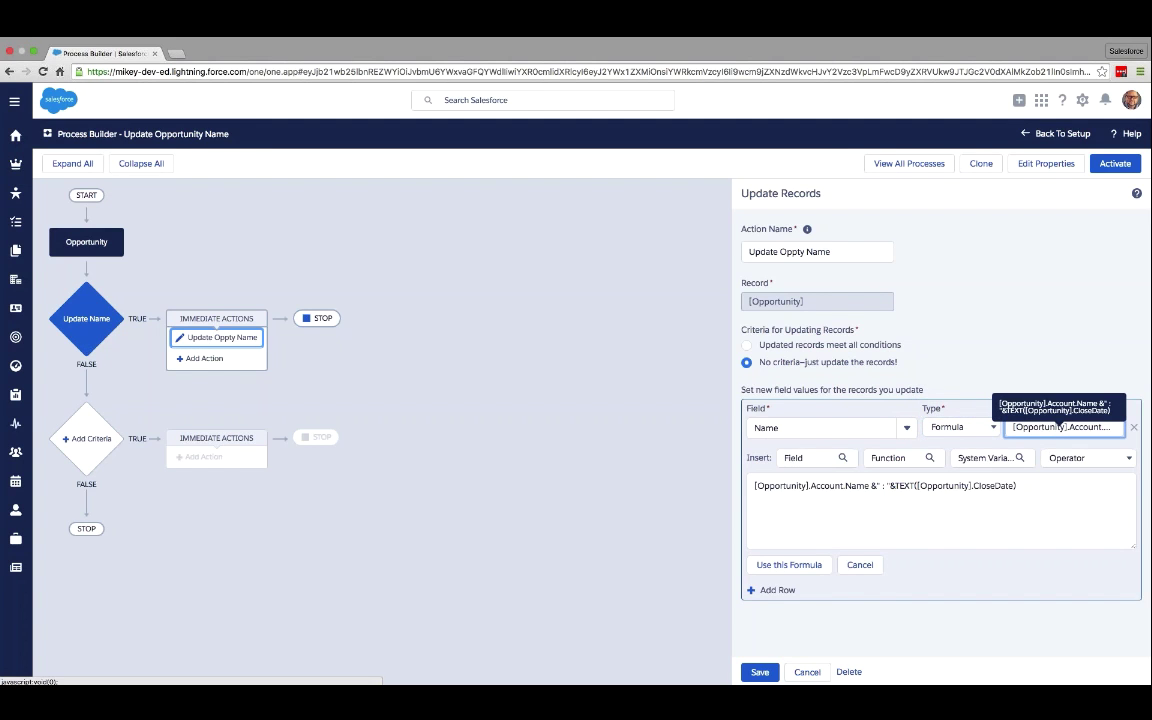
Insert the Account Name field of the opportunity's account on a new line below the existing formula
{"action": "left_click", "coordinate": [1027, 486]}
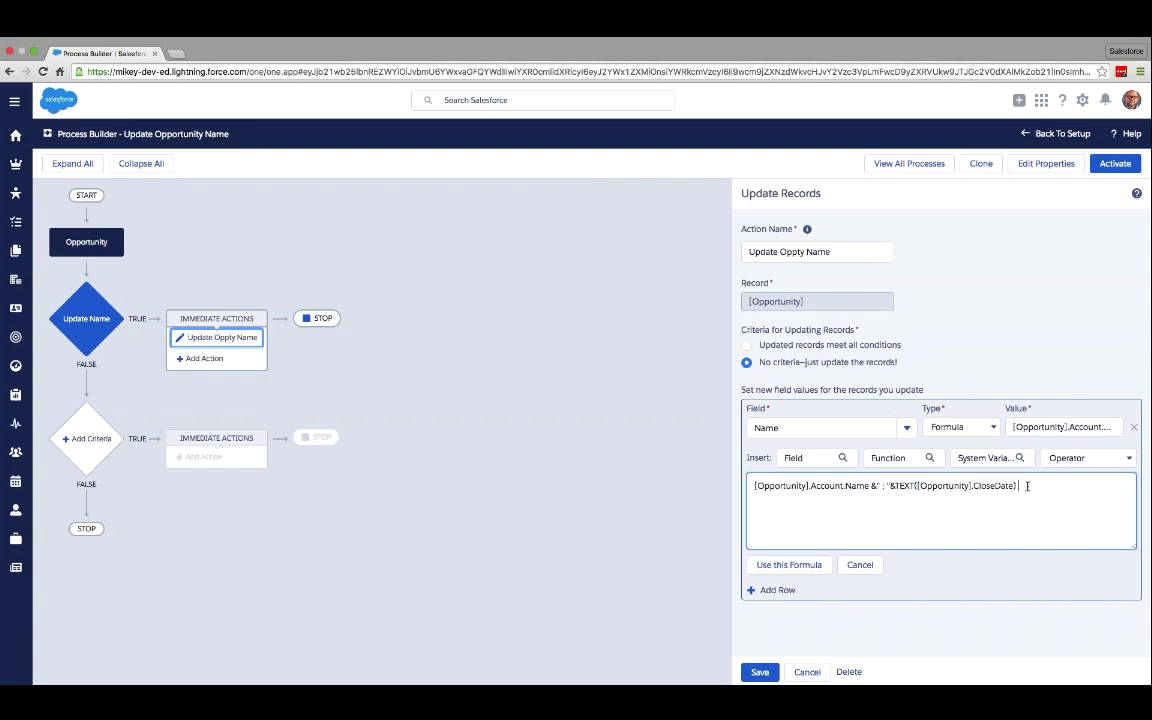
{"action": "key", "text": "Return"}
{"action": "left_click", "coordinate": [843, 459]}
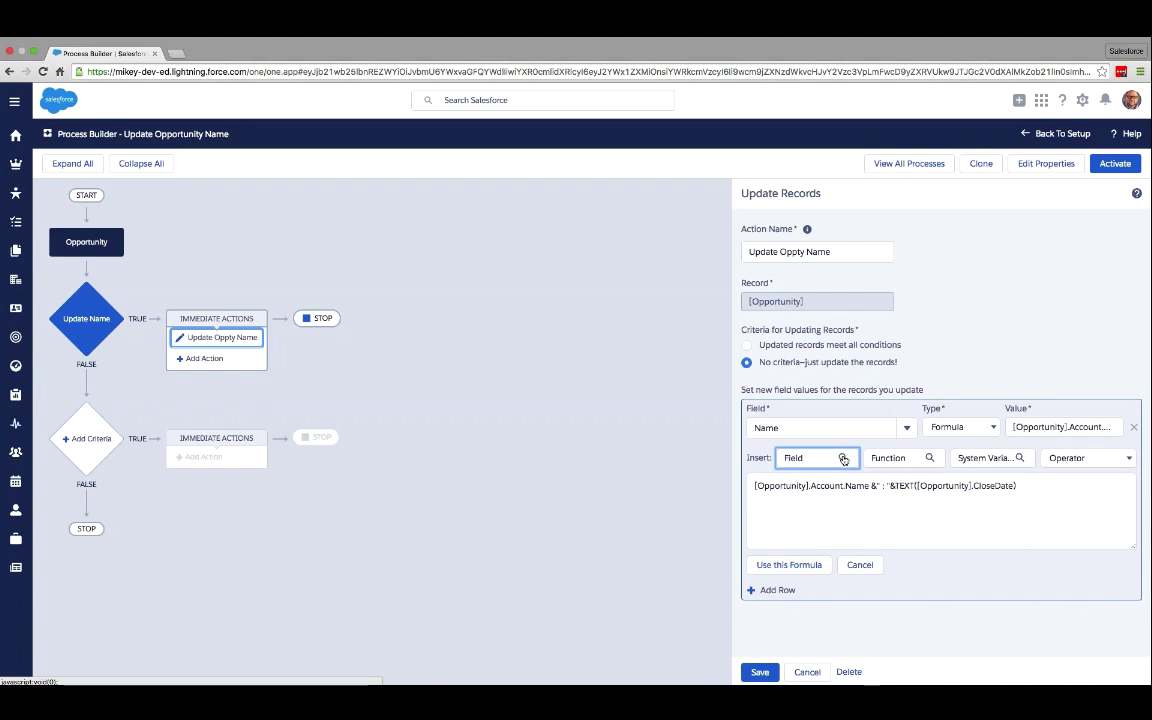
{"action": "left_click", "coordinate": [843, 459]}
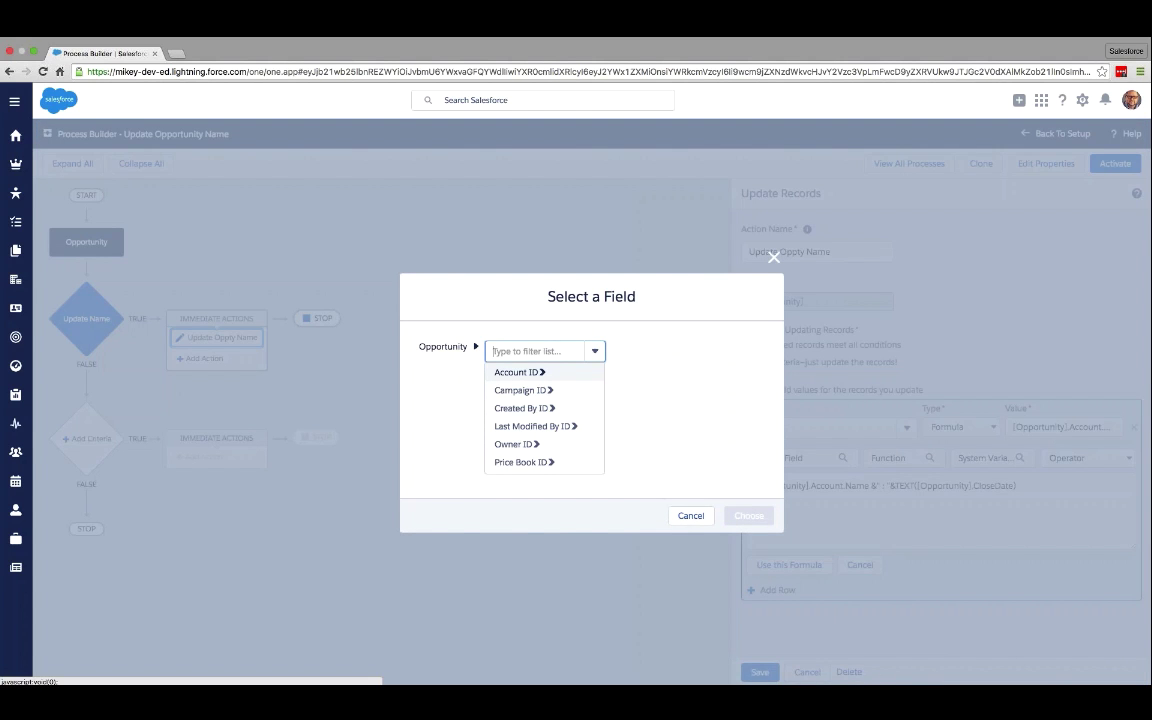
{"action": "key", "text": "Return"}
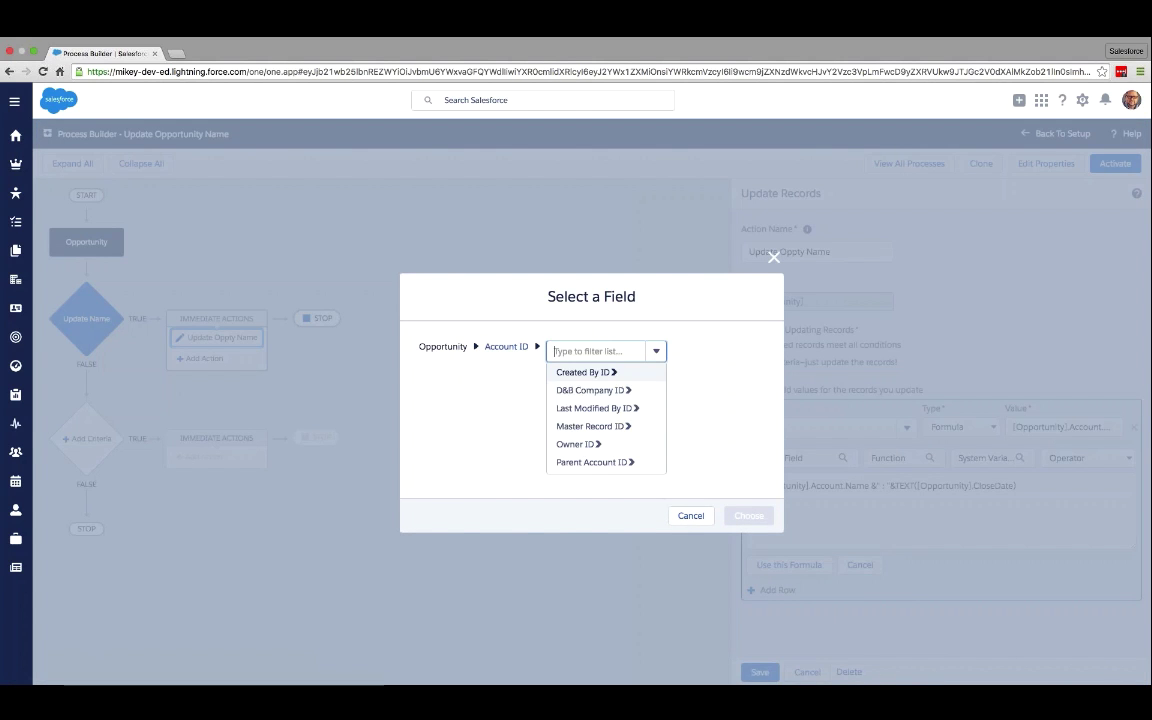
{"action": "scroll", "coordinate": [607, 435], "scroll_direction": "down", "scroll_amount": 3}
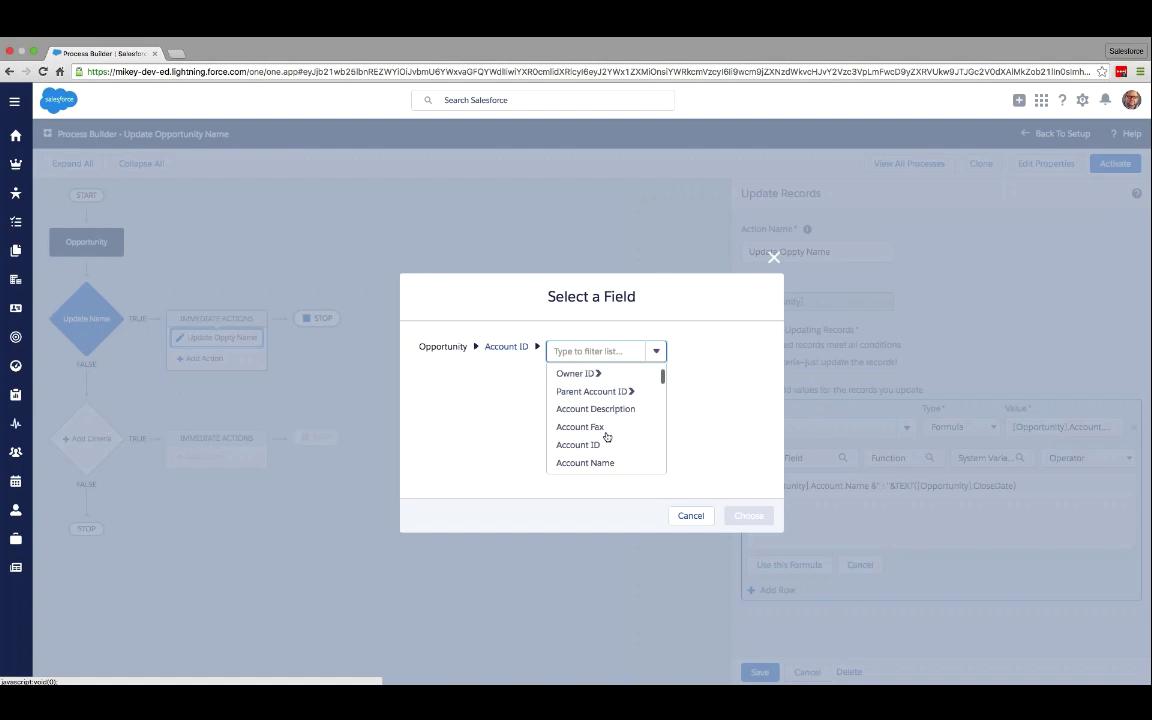
{"action": "left_click", "coordinate": [607, 435]}
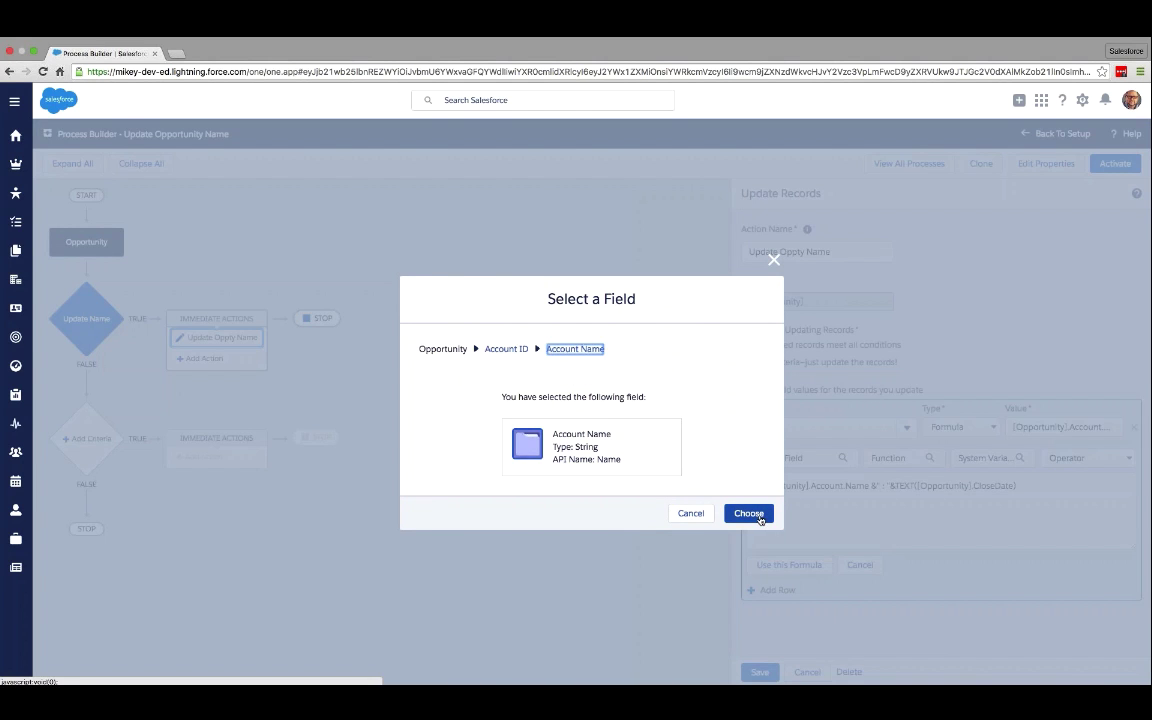
{"action": "left_click", "coordinate": [759, 516]}
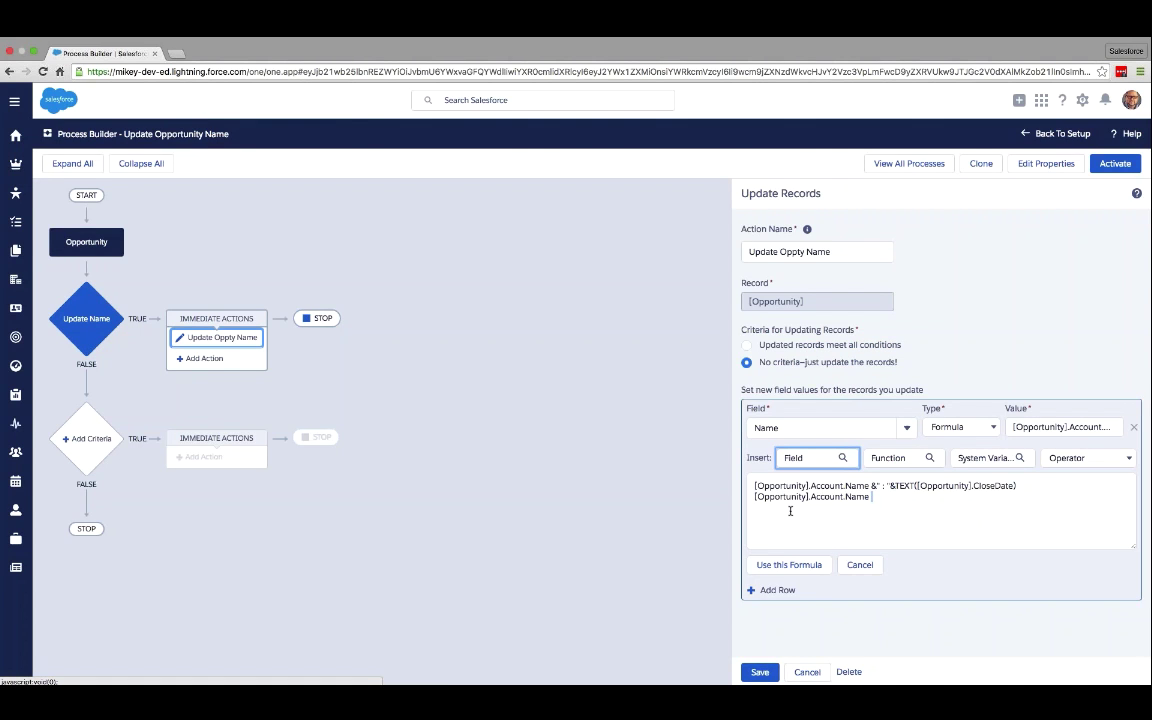
Append &" : "& after the account name on the second formula line and insert the TEXT function
{"action": "left_click", "coordinate": [876, 497]}
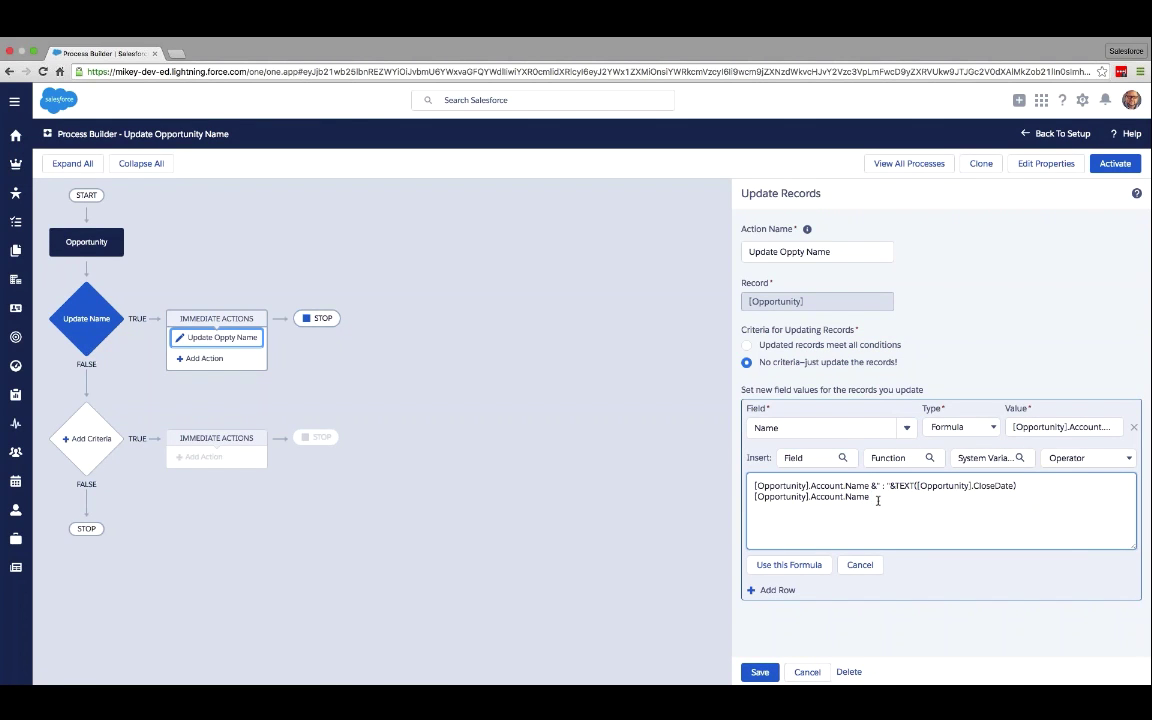
{"action": "type", "text": "&' :"}
{"action": "type", "text": "&"}
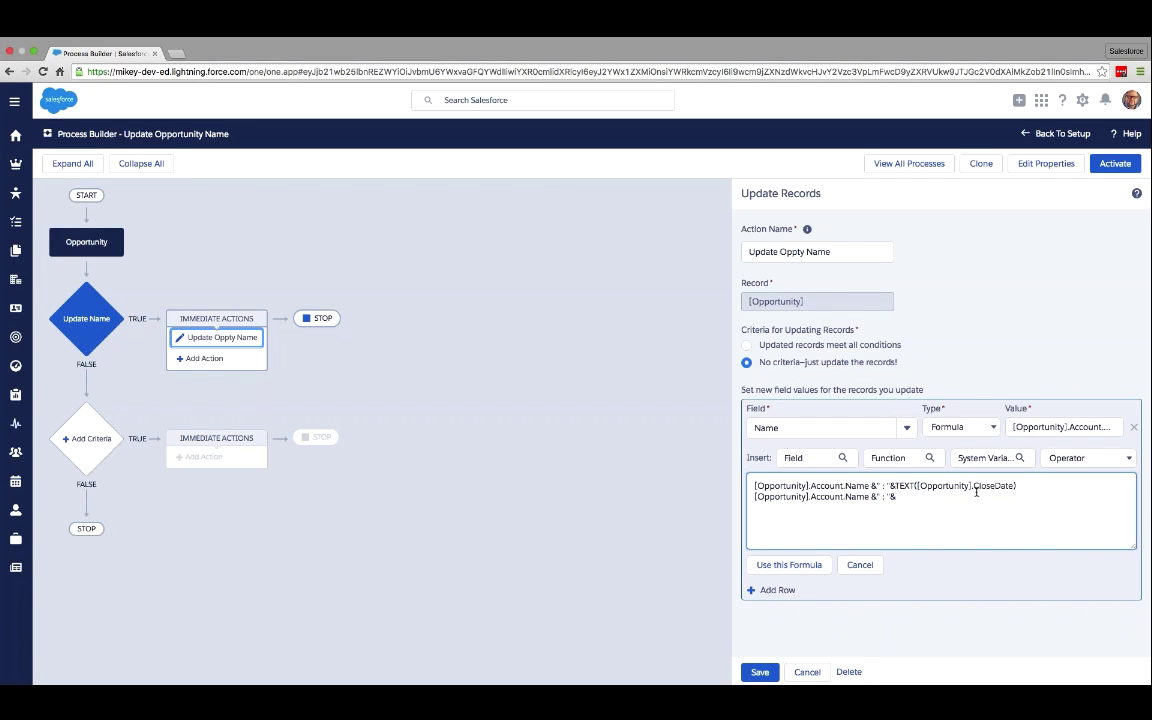
{"action": "left_click", "coordinate": [930, 458]}
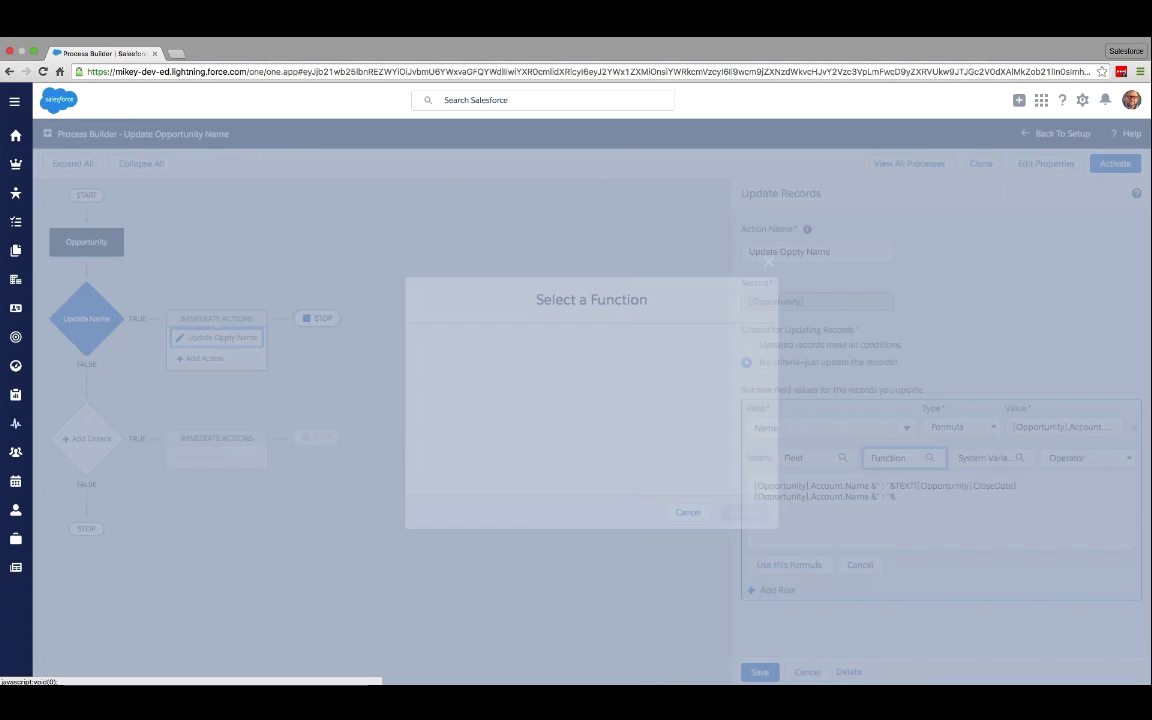
{"action": "left_click", "coordinate": [470, 351]}
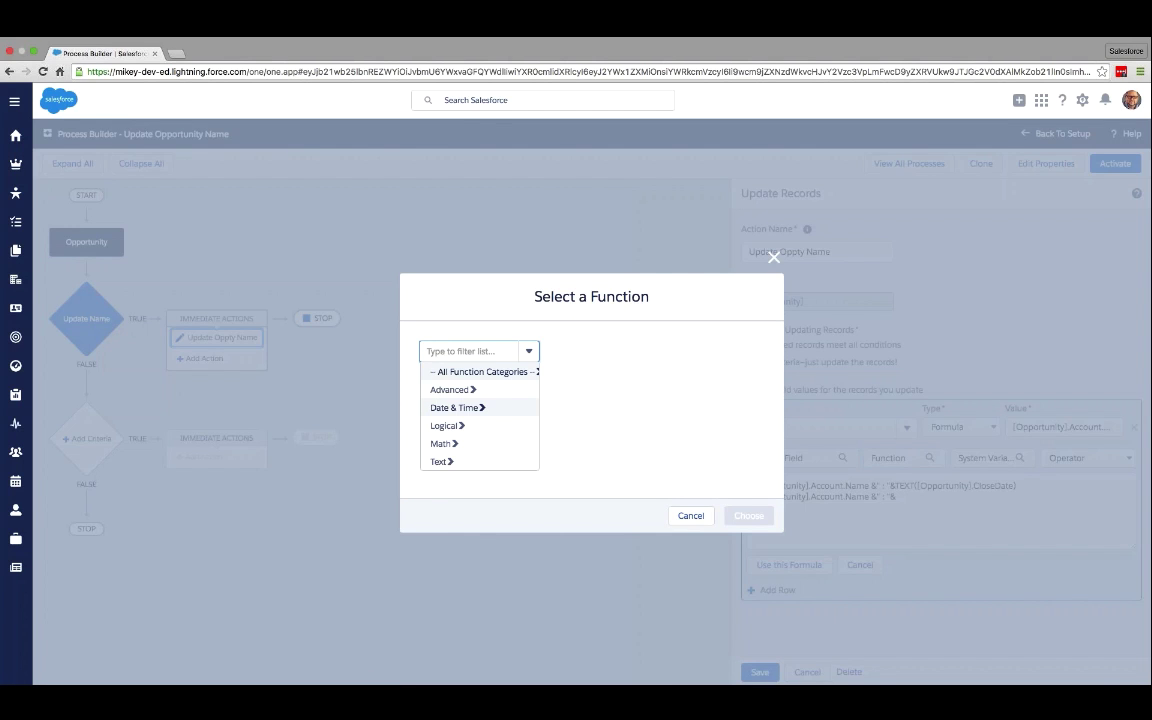
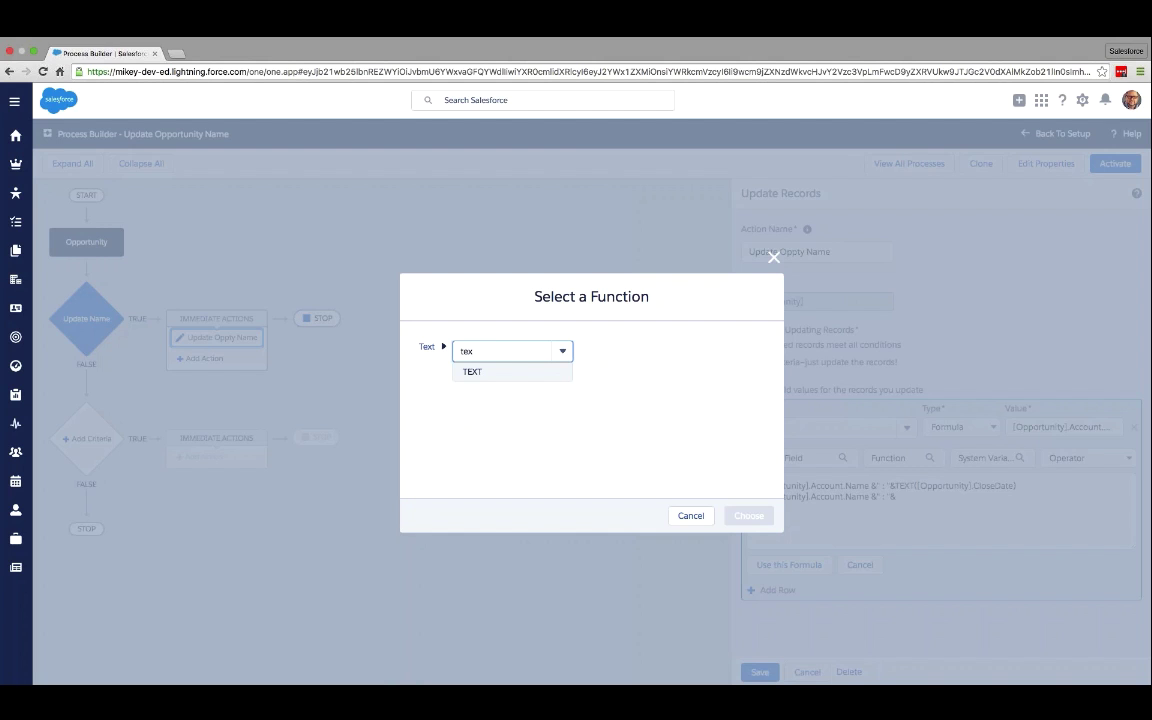
{"action": "key", "text": "Return"}
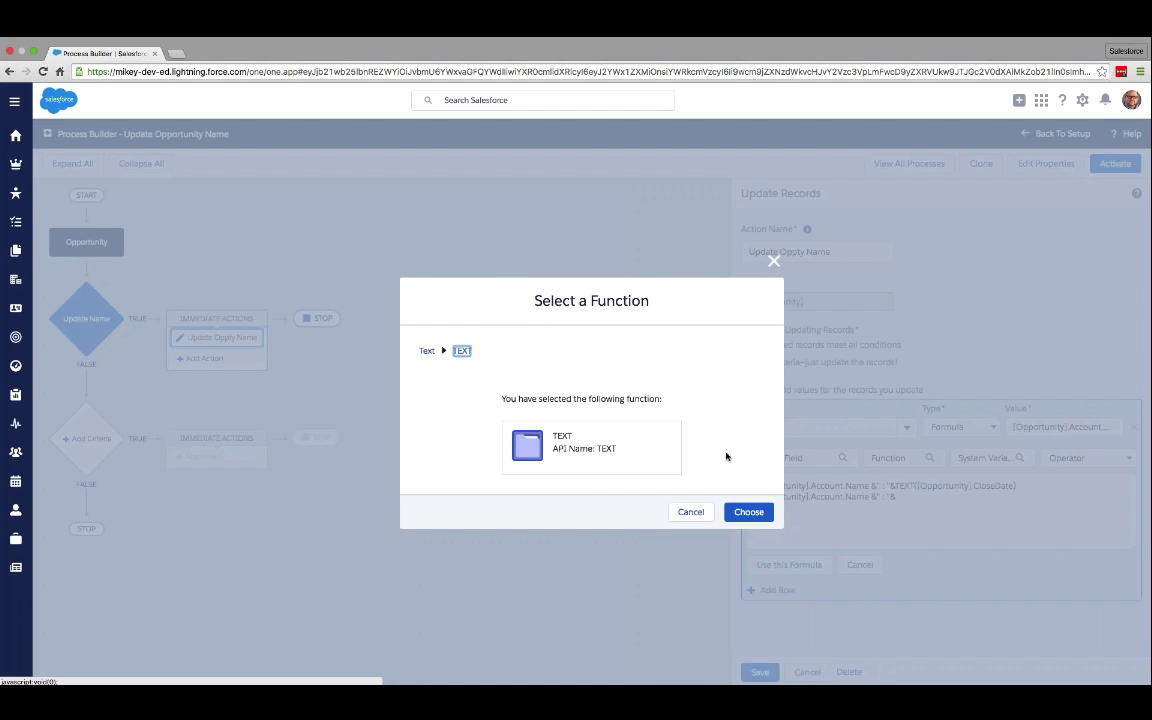
{"action": "left_click", "coordinate": [748, 512]}
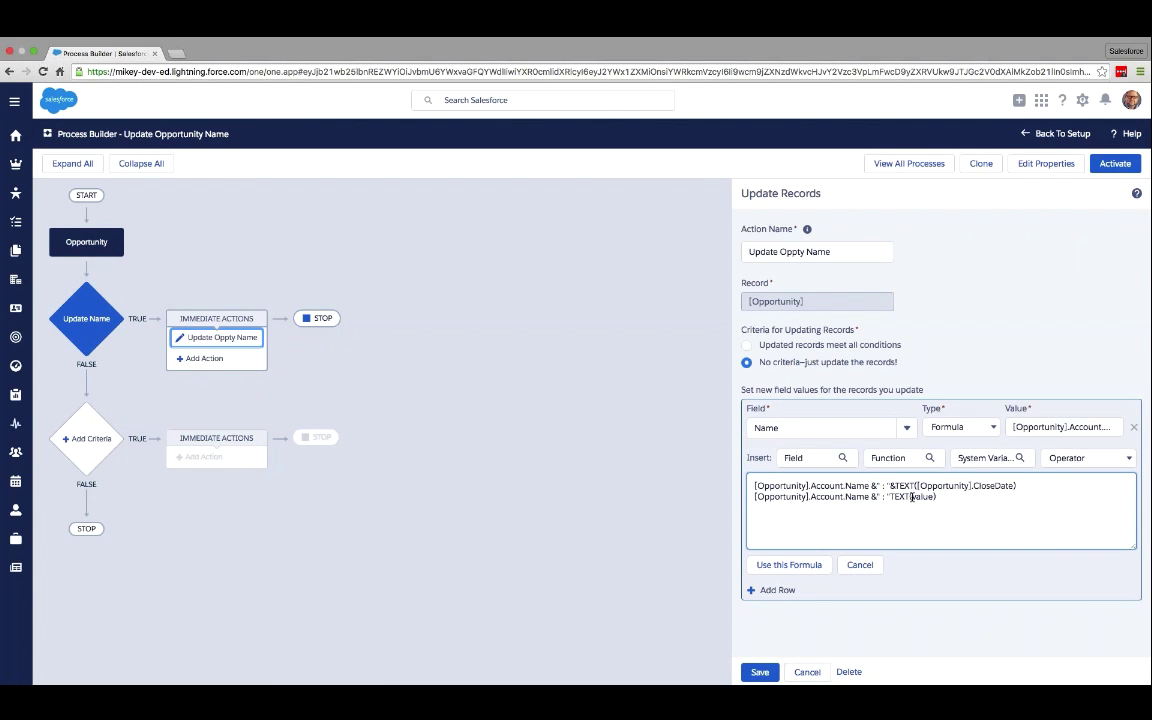
Complete the second formula line as [Opportunity].Account.Name &" : "&TEXT([Opportunity].CloseDate), replacing the function's placeholder with the Close Date field
{"action": "type", "text": "&"}
{"action": "left_click_drag", "start_coordinate": [917, 497], "coordinate": [940, 497]}
{"action": "key", "text": "BackSpace"}
{"action": "left_click", "coordinate": [844, 458]}
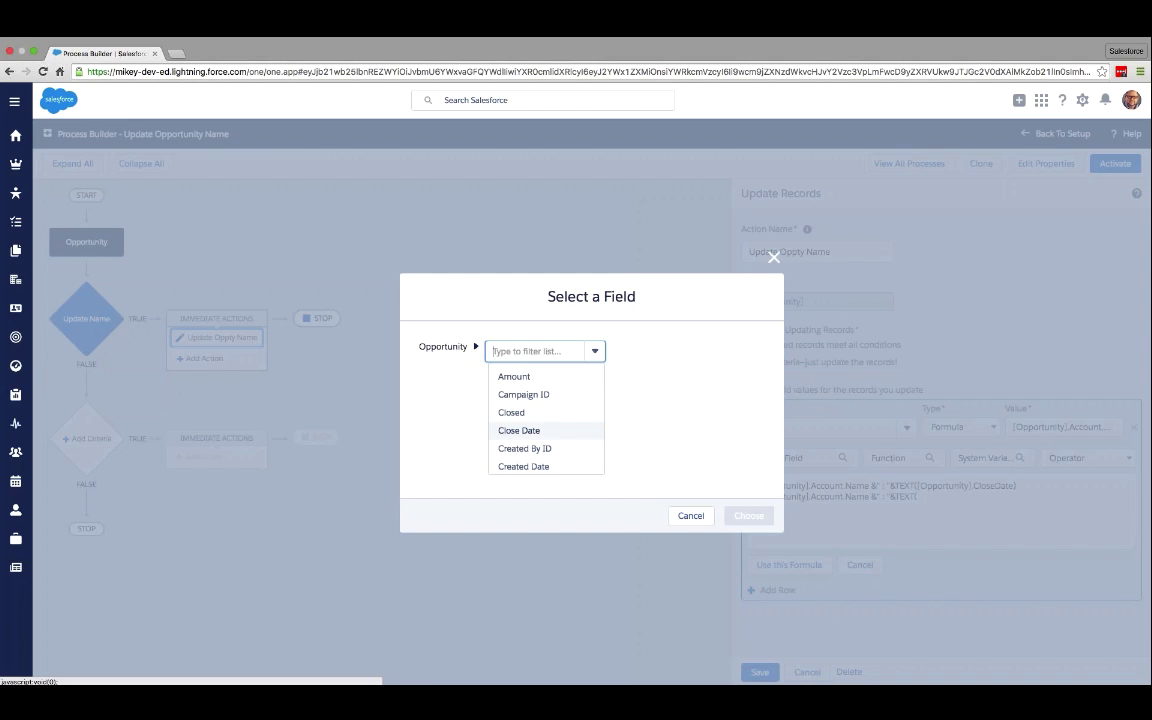
{"action": "left_click", "coordinate": [521, 431]}
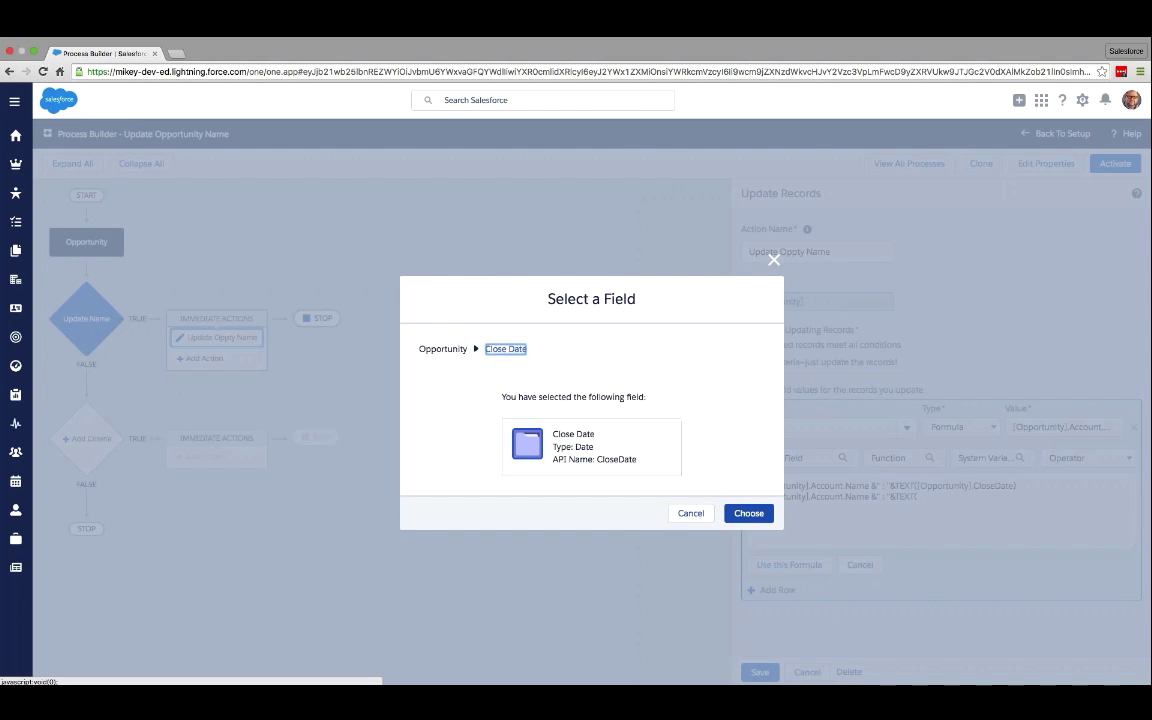
{"action": "left_click", "coordinate": [748, 515]}
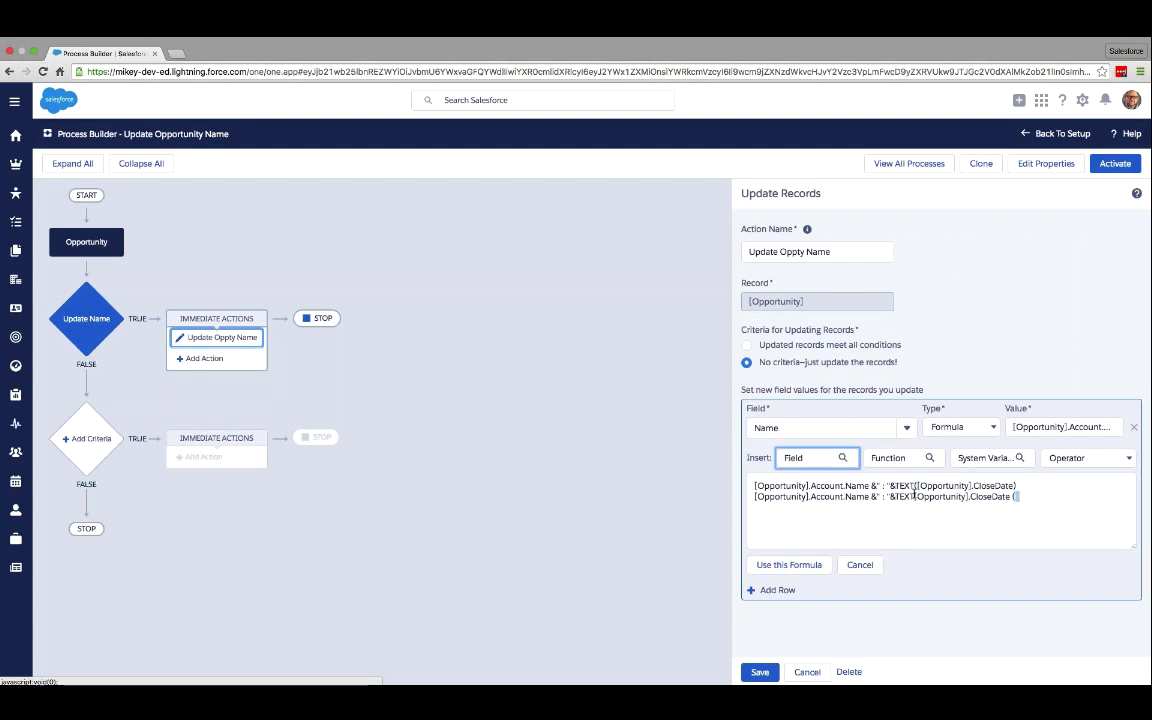
{"action": "left_click", "coordinate": [1002, 500]}
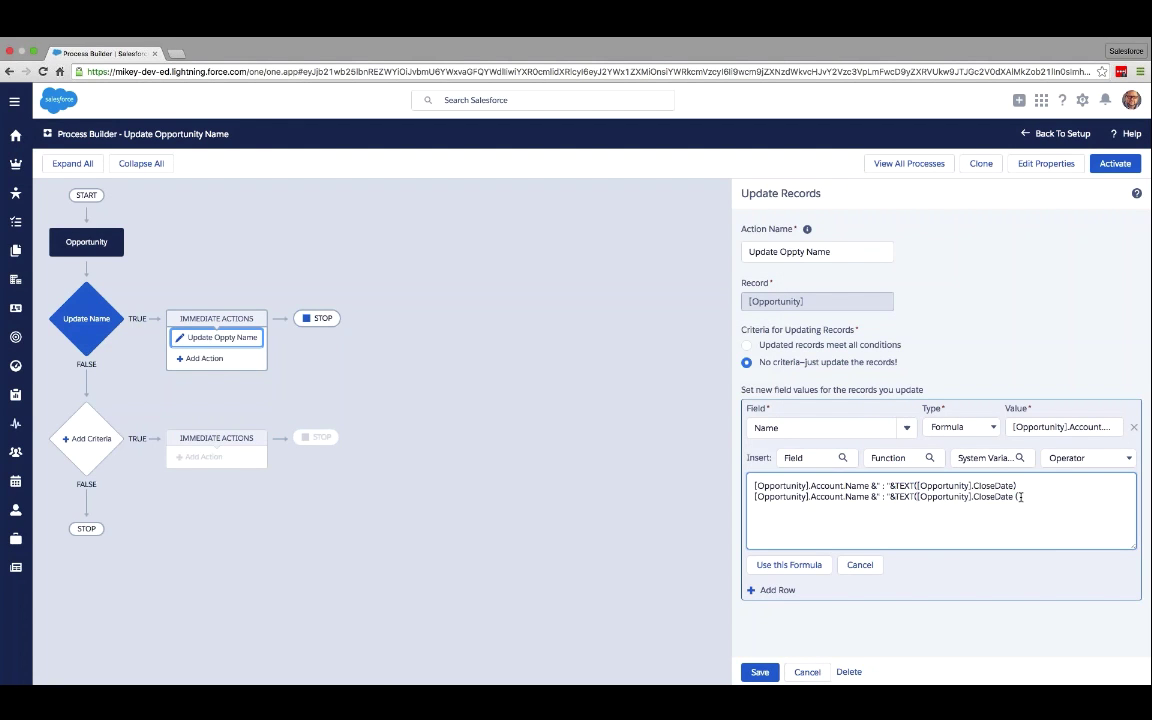
{"action": "key", "text": "BackSpace"}
{"action": "key", "text": "BackSpace"}
{"action": "type", "text": ")"}
Delete the duplicate second line of the formula and save the Update Oppty Name action
{"action": "left_click_drag", "start_coordinate": [1019, 496], "coordinate": [750, 495]}
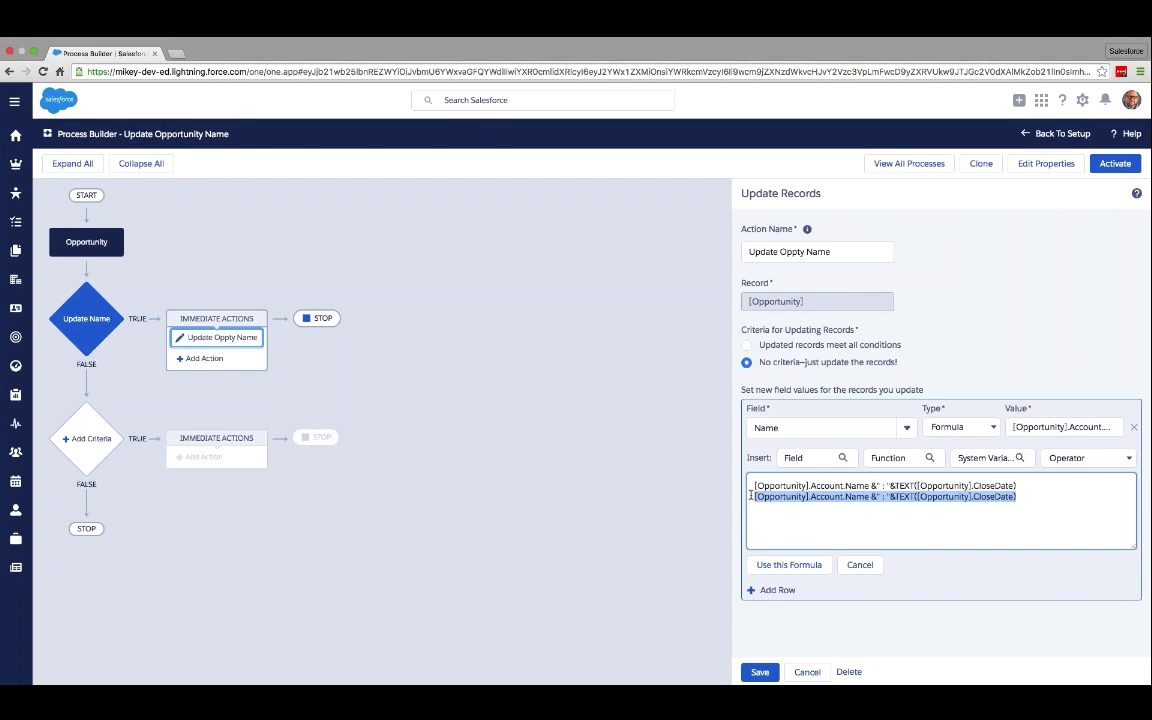
{"action": "key", "text": "BackSpace"}
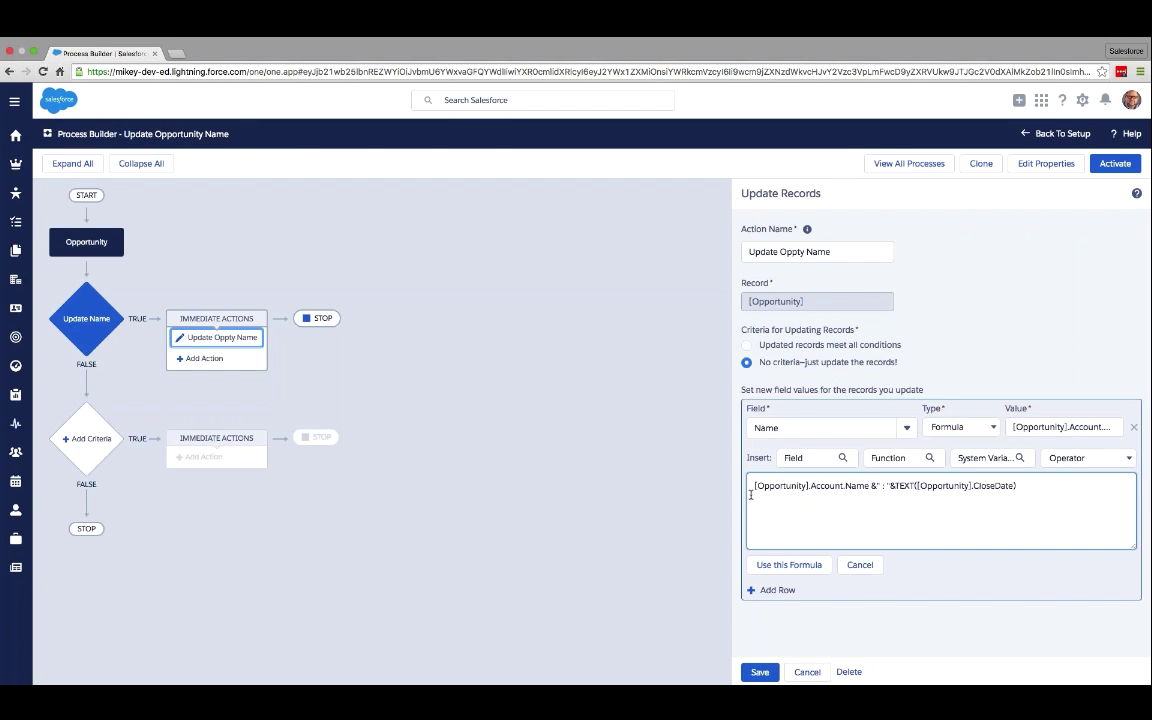
{"action": "left_click", "coordinate": [755, 674]}
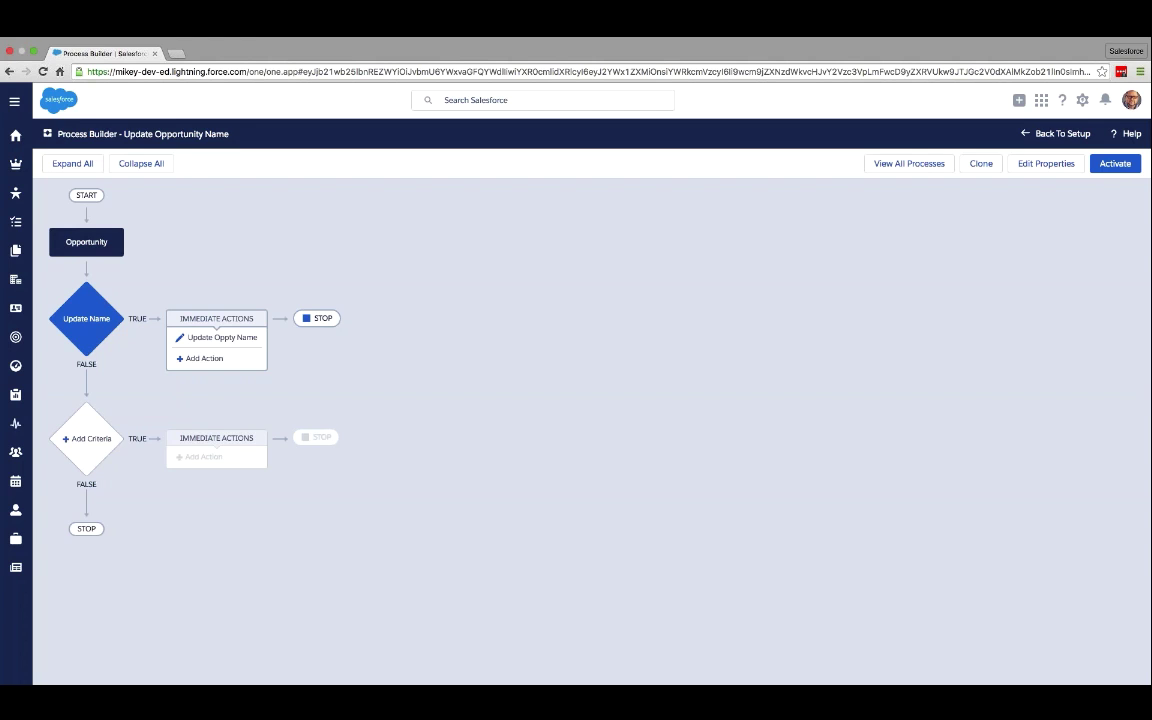
Activate this version of the Update Opportunity Name process
{"action": "left_click", "coordinate": [1118, 168]}
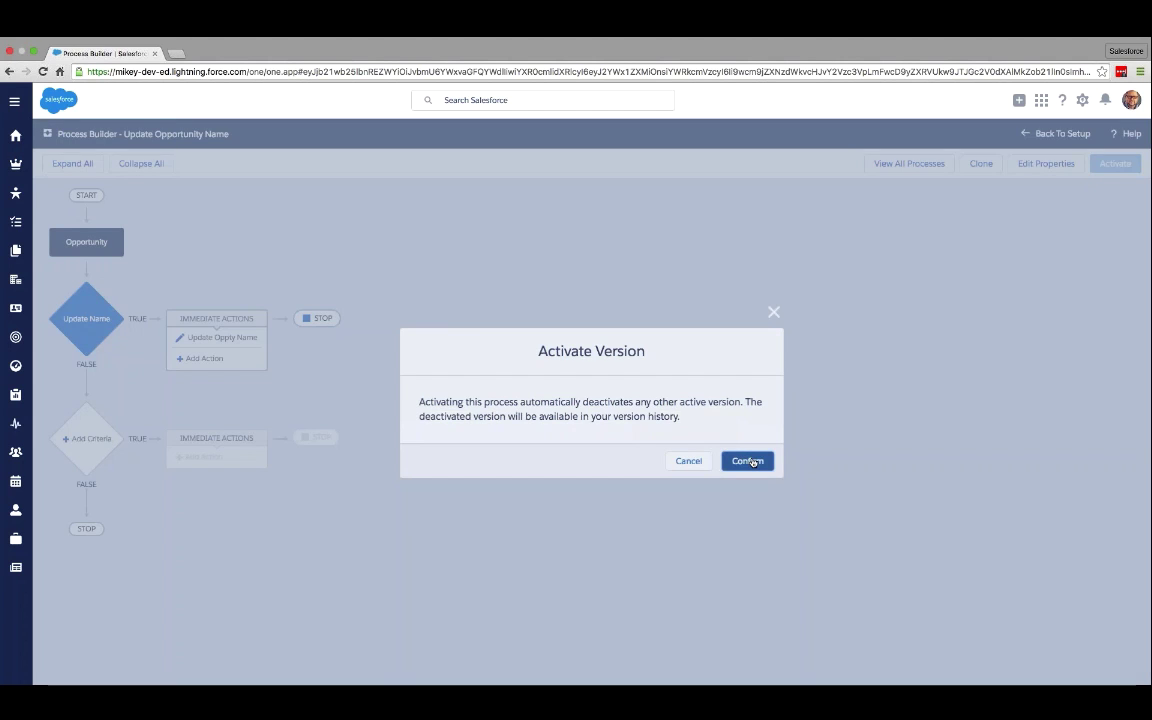
{"action": "left_click", "coordinate": [752, 462]}
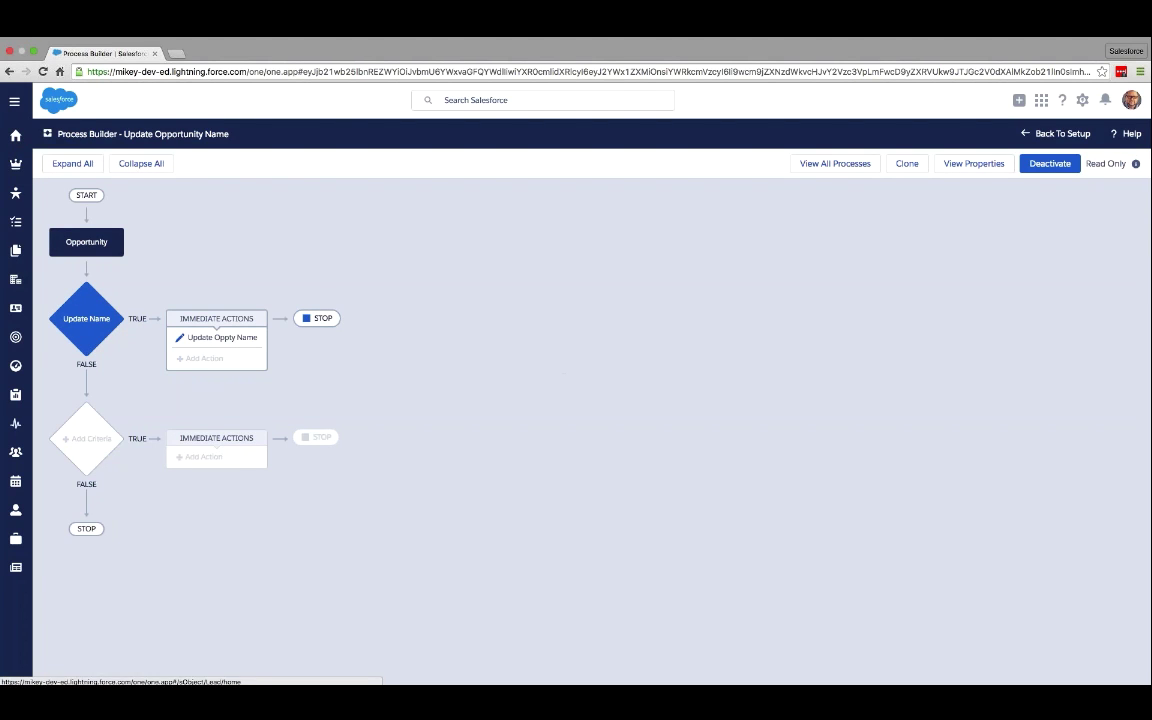
Open the GenePoint account from the recently viewed accounts and go to its related opportunities
{"action": "mouse_move", "coordinate": [16, 365]}
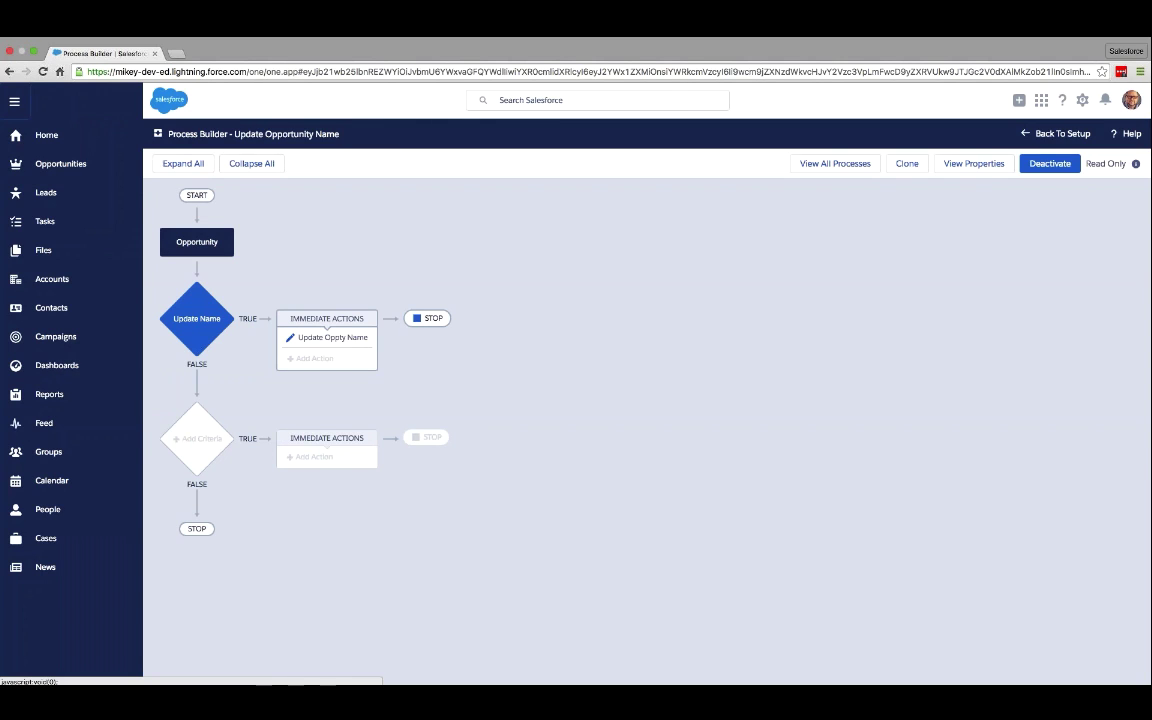
{"action": "left_click", "coordinate": [52, 279]}
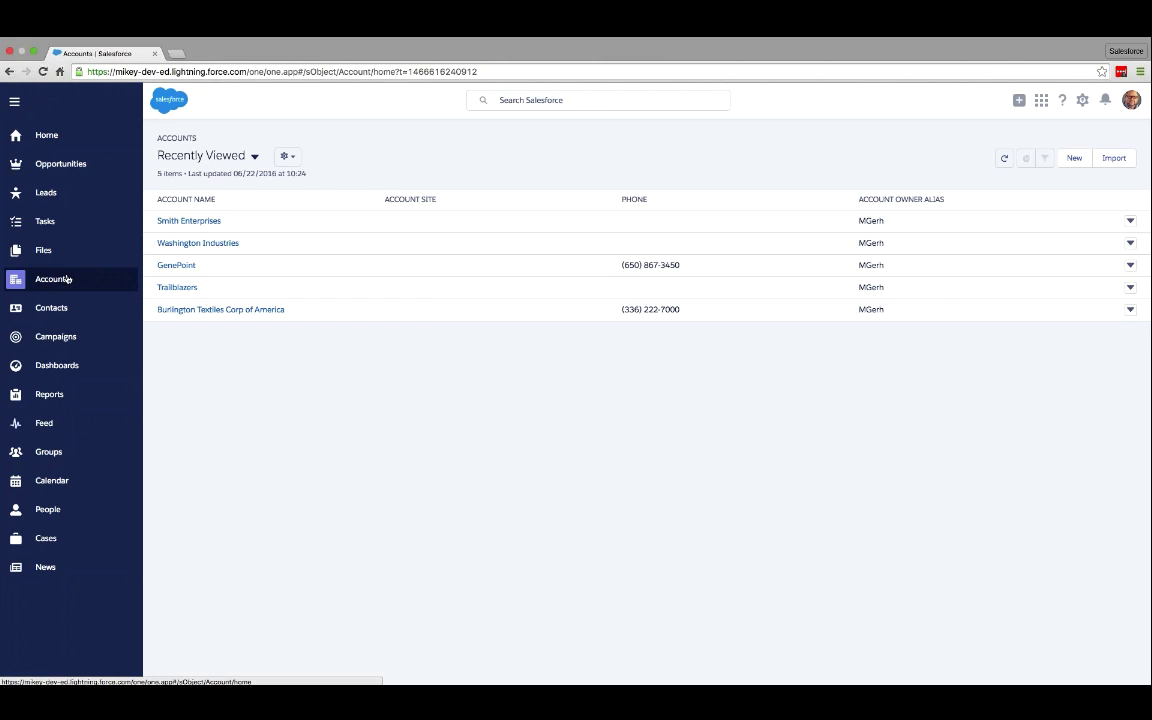
{"action": "left_click", "coordinate": [172, 266]}
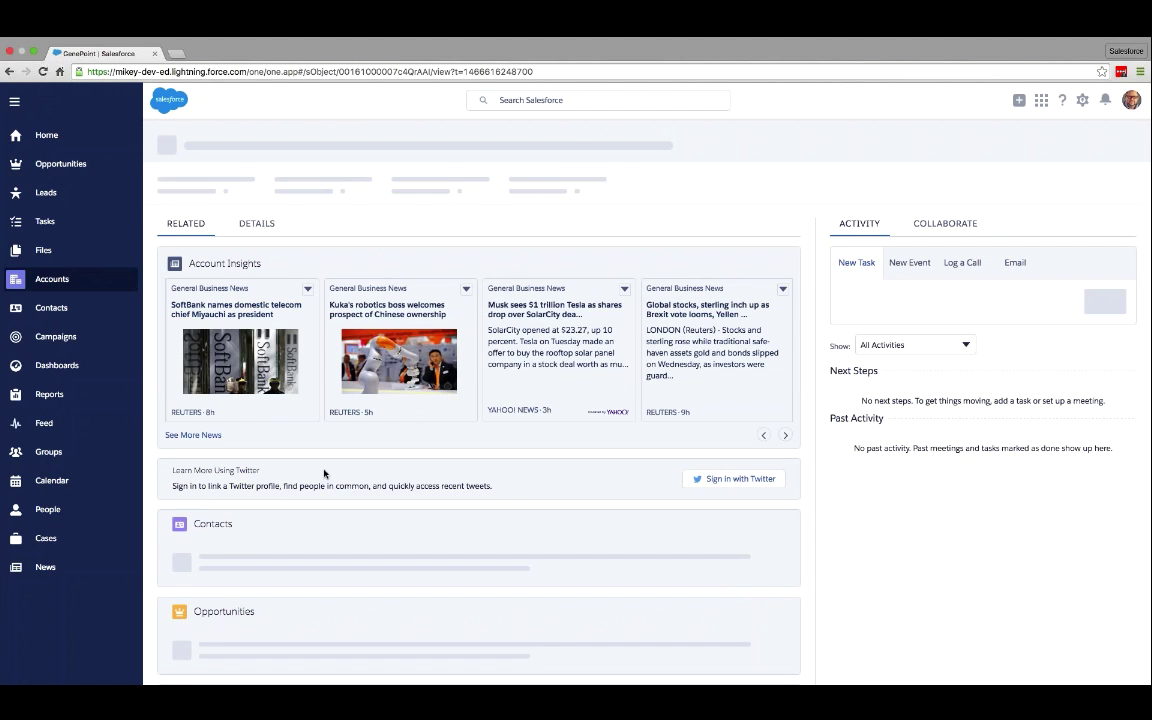
{"action": "scroll", "coordinate": [350, 535], "scroll_direction": "down", "scroll_amount": 2}
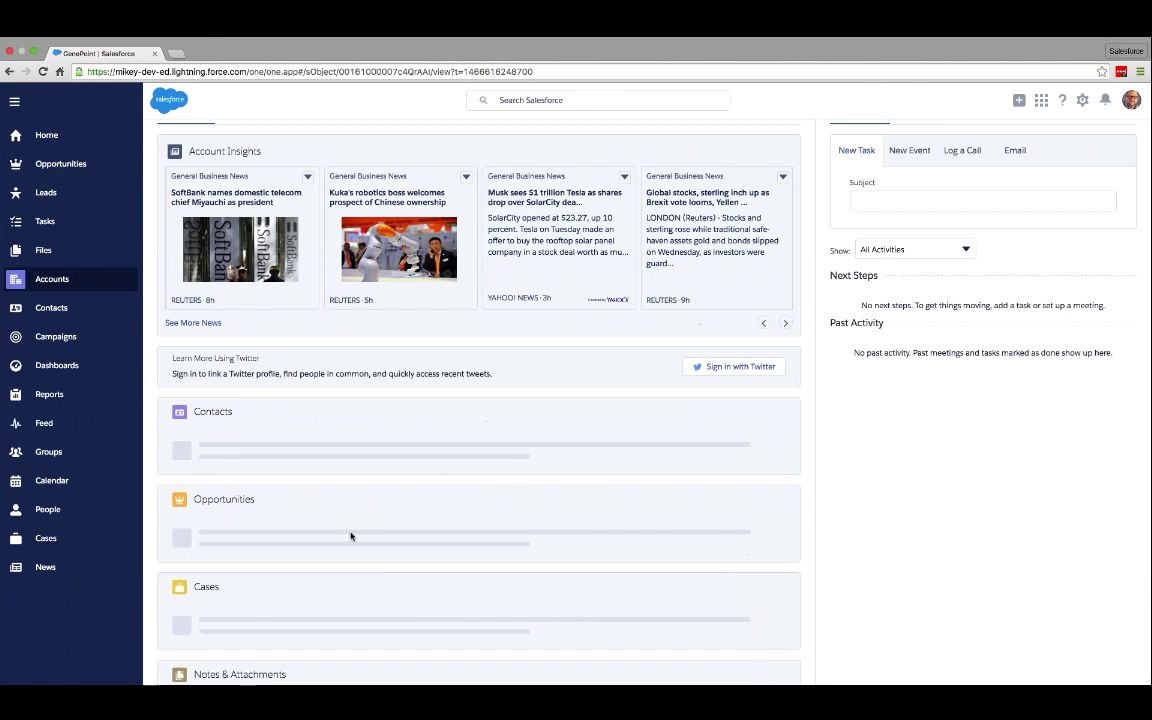
{"action": "scroll", "coordinate": [797, 494], "scroll_direction": "down", "scroll_amount": 1}
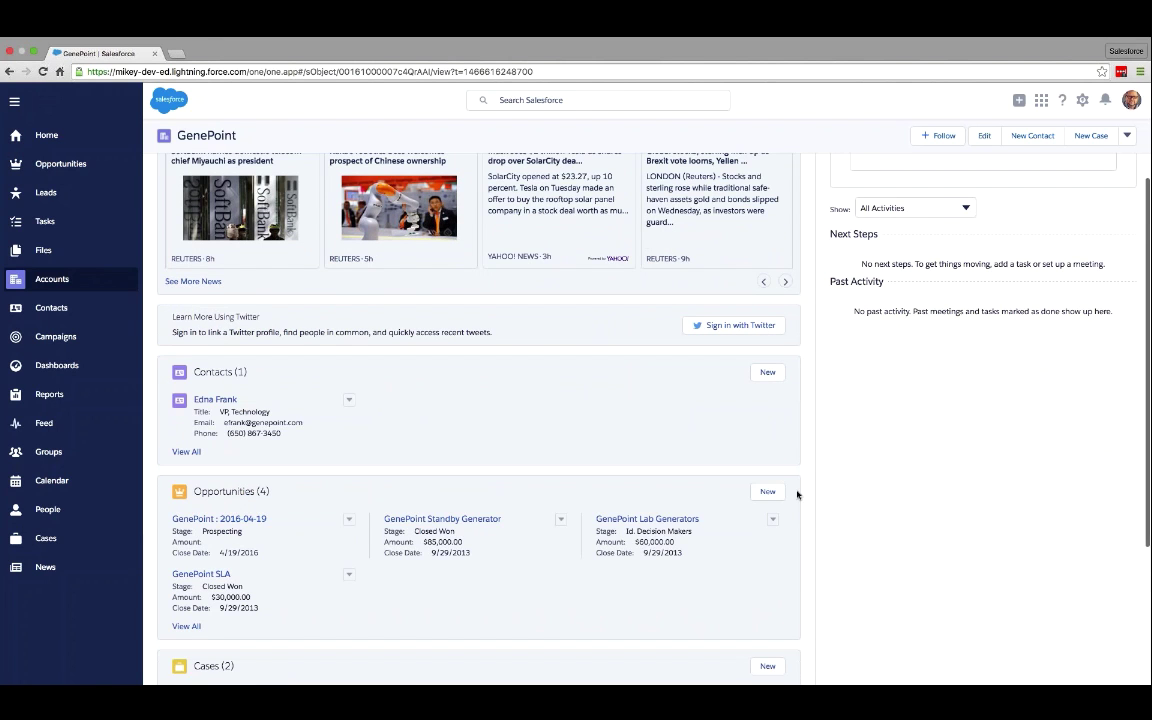
Start a new GenePoint opportunity named "I have no idea how to name my opportunity" with a close date of 6/24/2016
{"action": "left_click", "coordinate": [768, 491]}
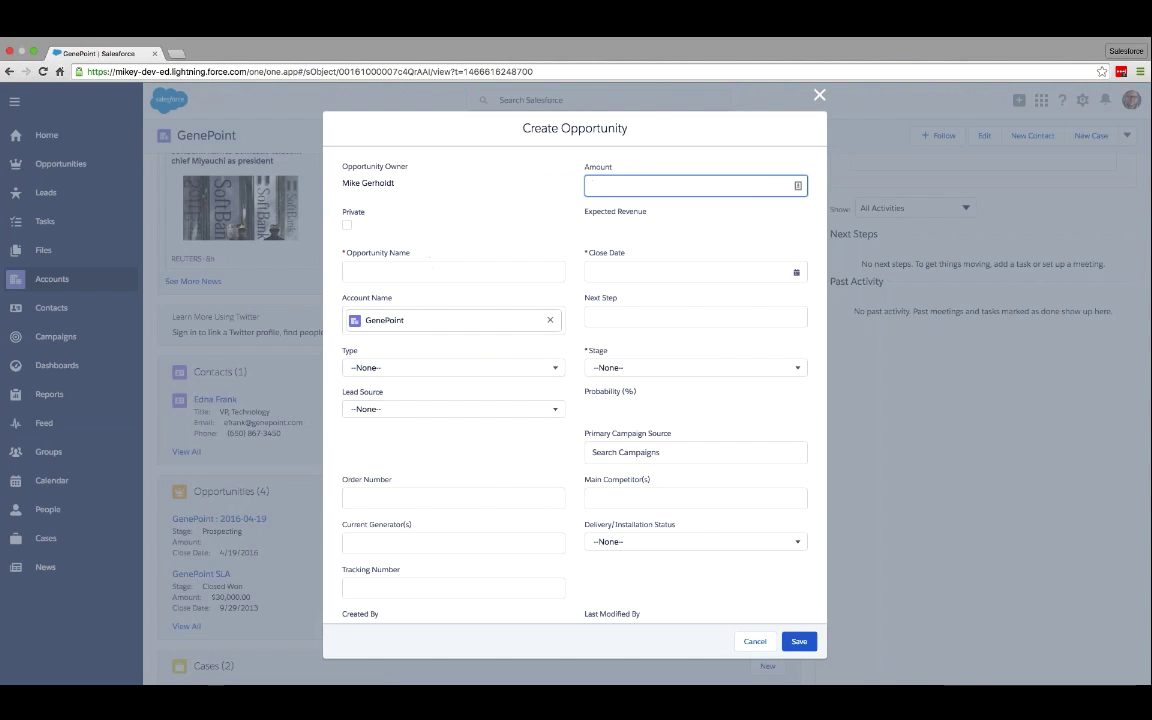
{"action": "left_click", "coordinate": [420, 268]}
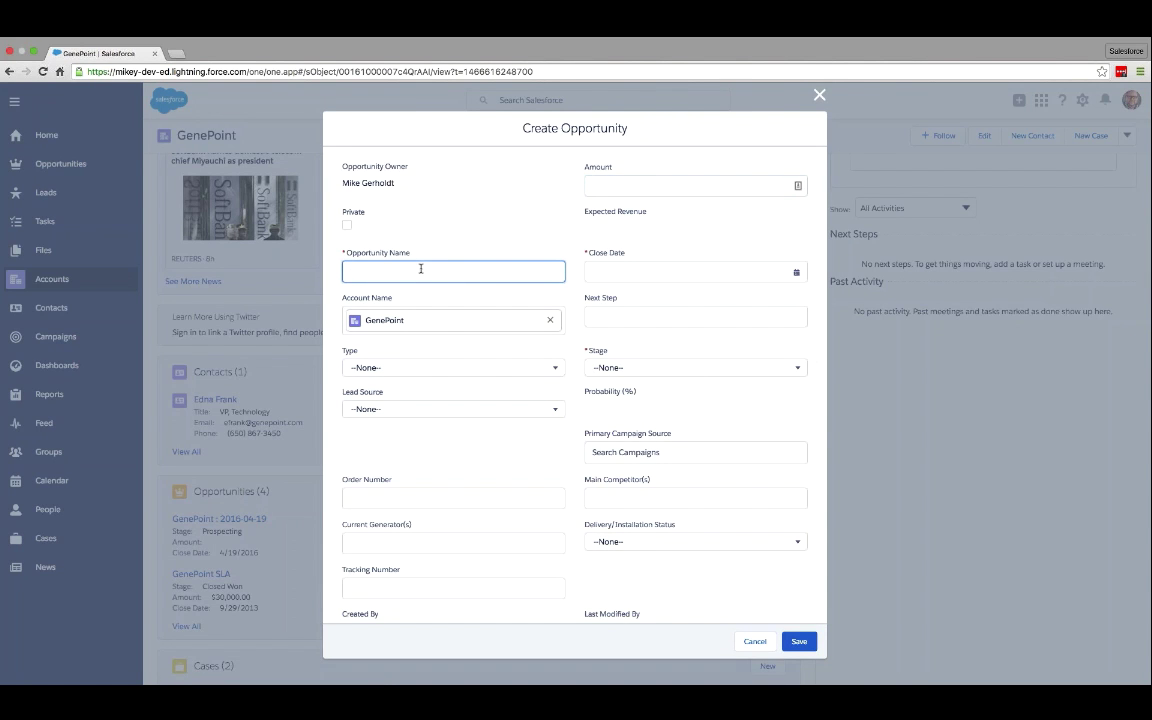
{"action": "type", "text": "I have no idea how to name my opportunity"}
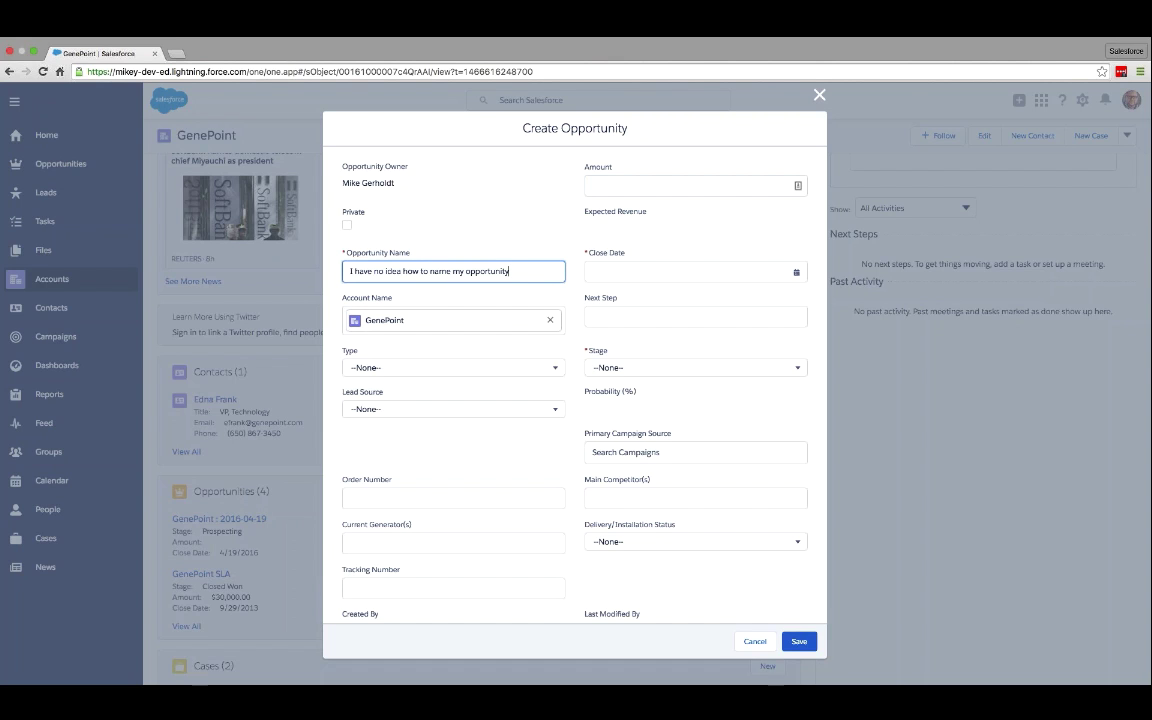
{"action": "key", "text": "Tab"}
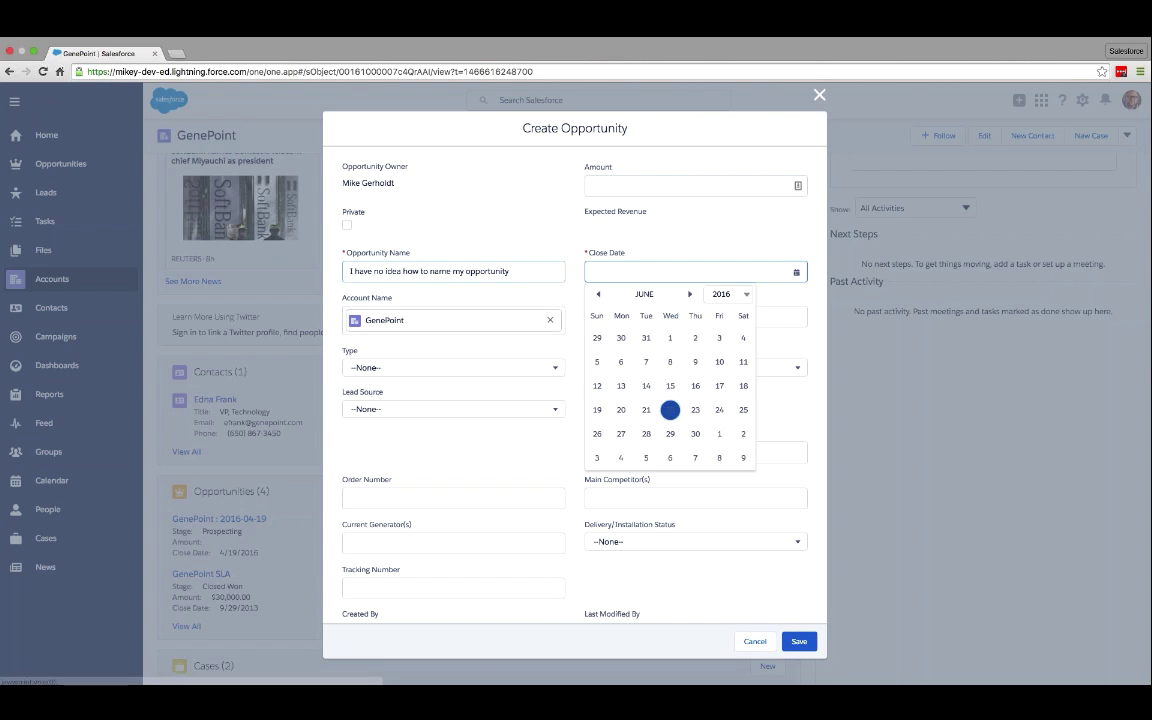
{"action": "left_click", "coordinate": [715, 406]}
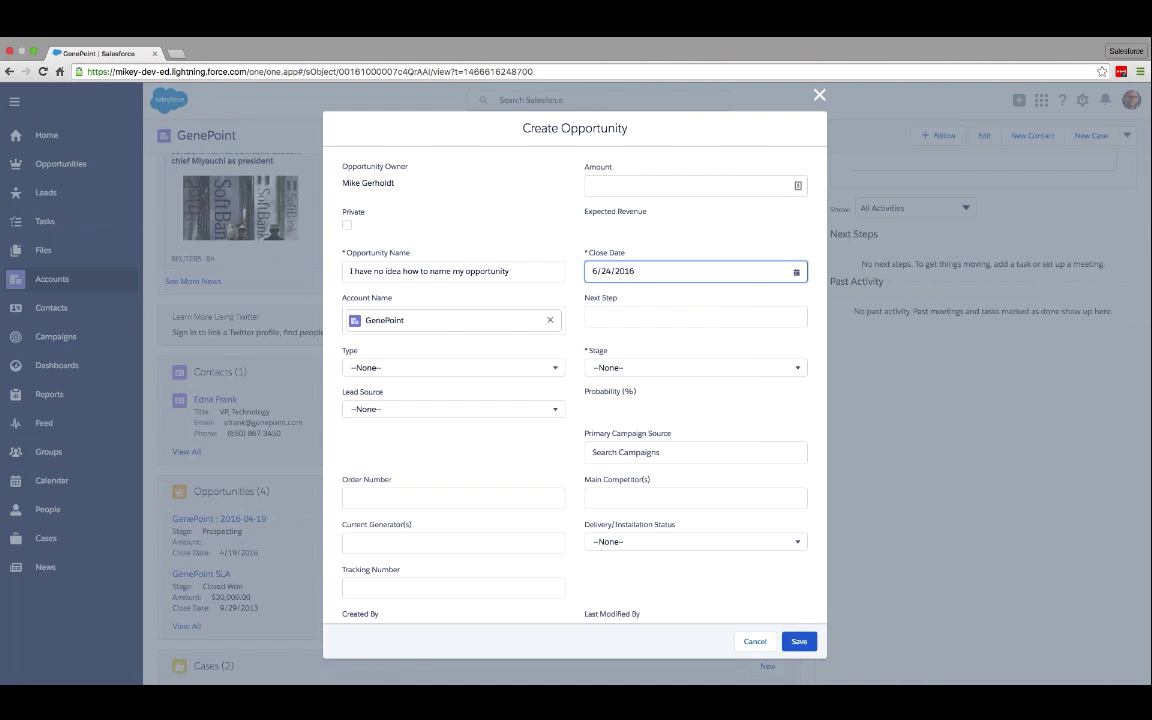
Set the new opportunity's stage to Prospecting and its amount to $5,000, and save the record
{"action": "left_click", "coordinate": [803, 368]}
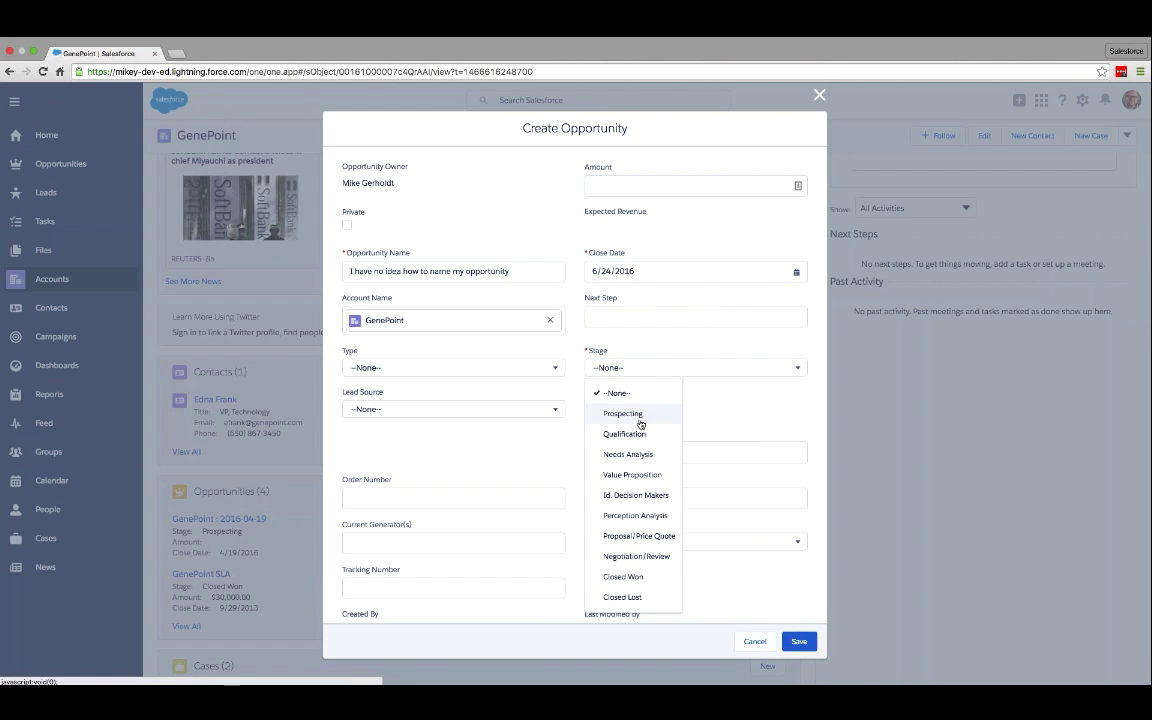
{"action": "left_click", "coordinate": [645, 417]}
{"action": "left_click", "coordinate": [636, 185]}
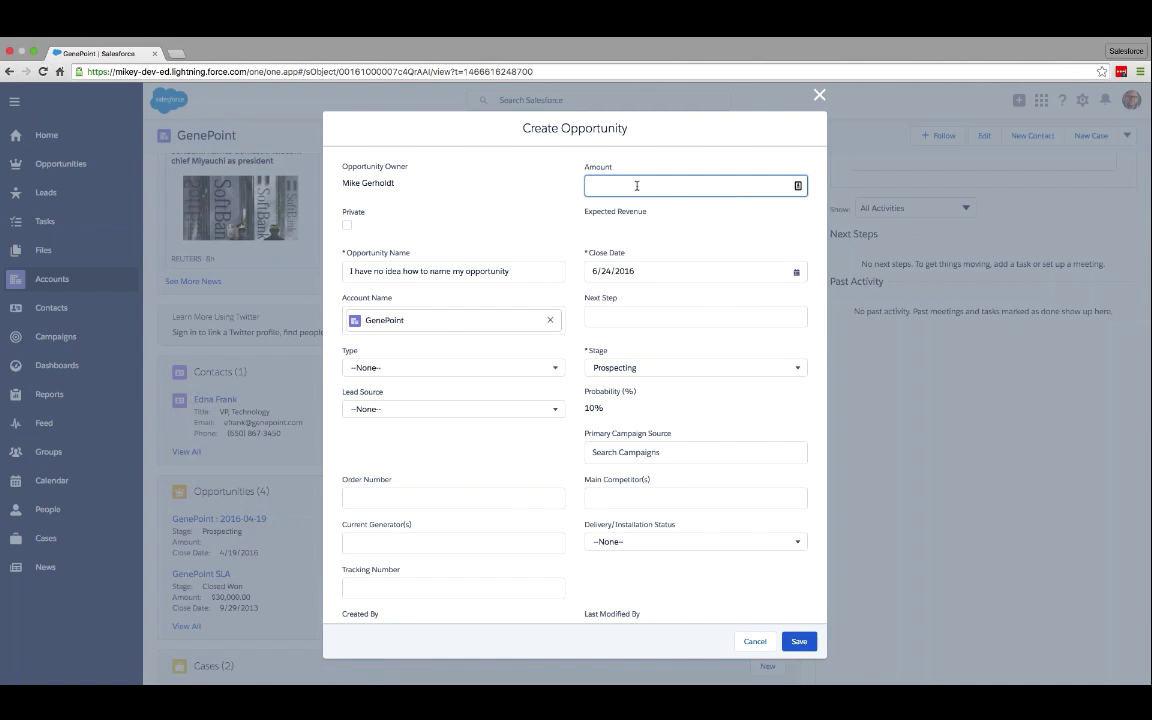
{"action": "type", "text": "$000"}
{"action": "left_click", "coordinate": [803, 644]}
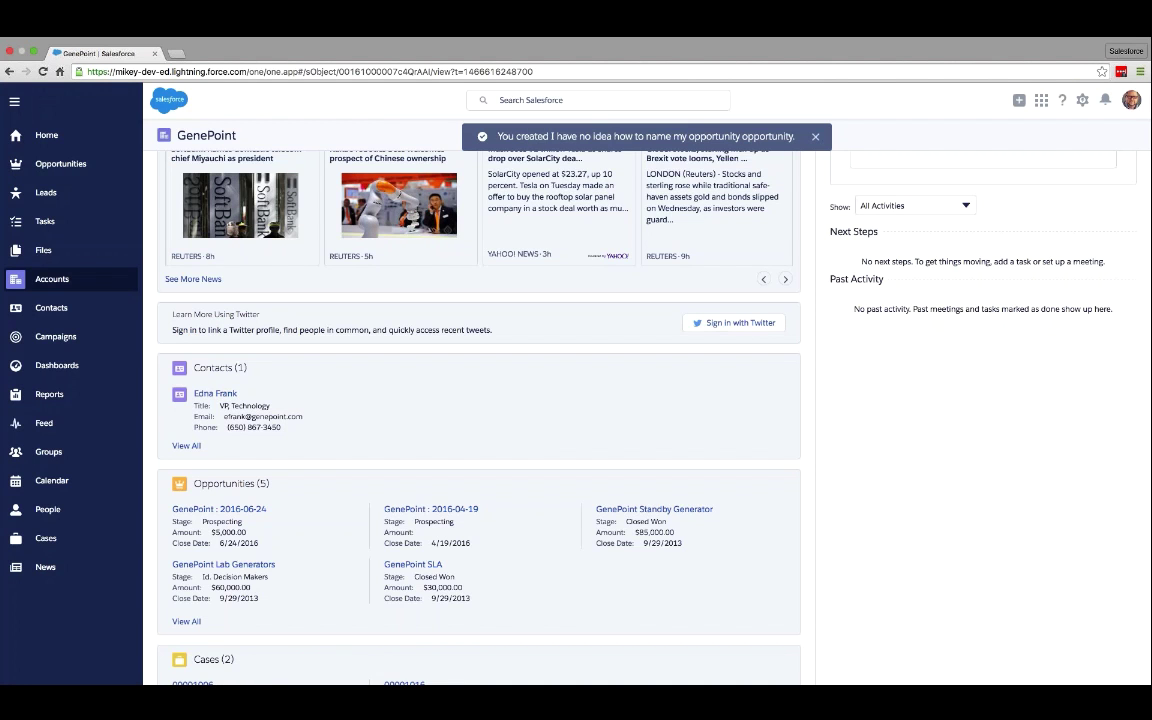
Open the newly created opportunity with the 6/24/2016 close date and check the account part of its name
{"action": "left_click", "coordinate": [225, 509]}
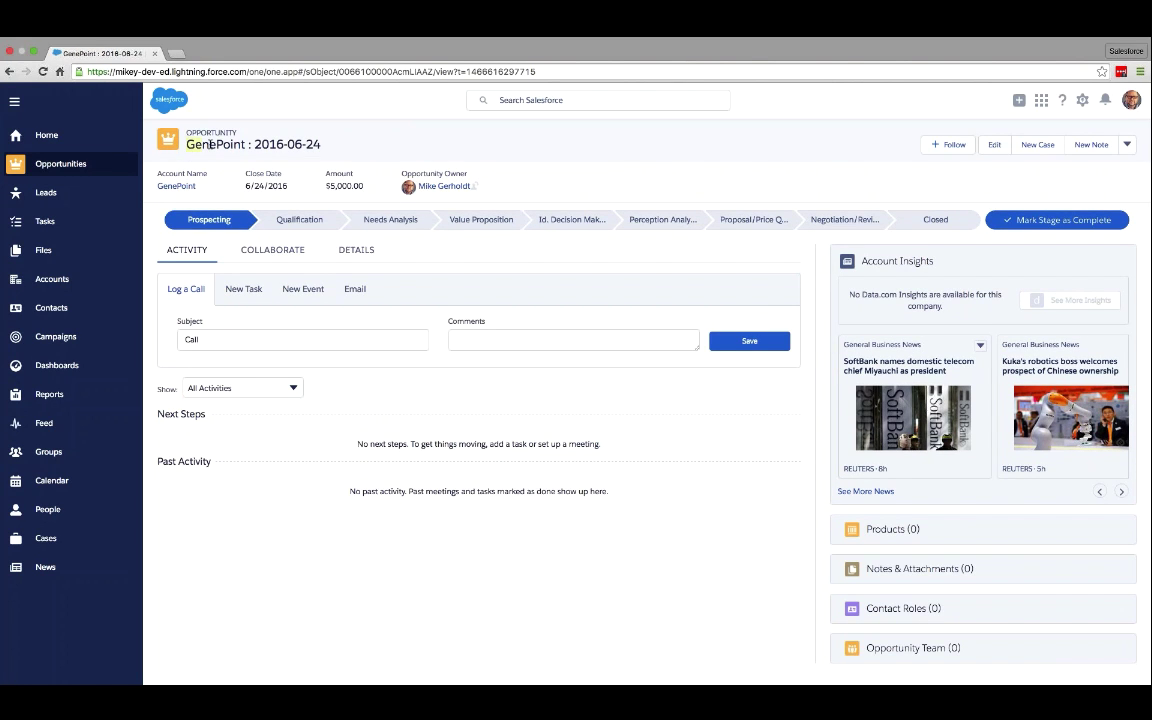
{"action": "left_click_drag", "start_coordinate": [210, 144], "coordinate": [256, 146]}
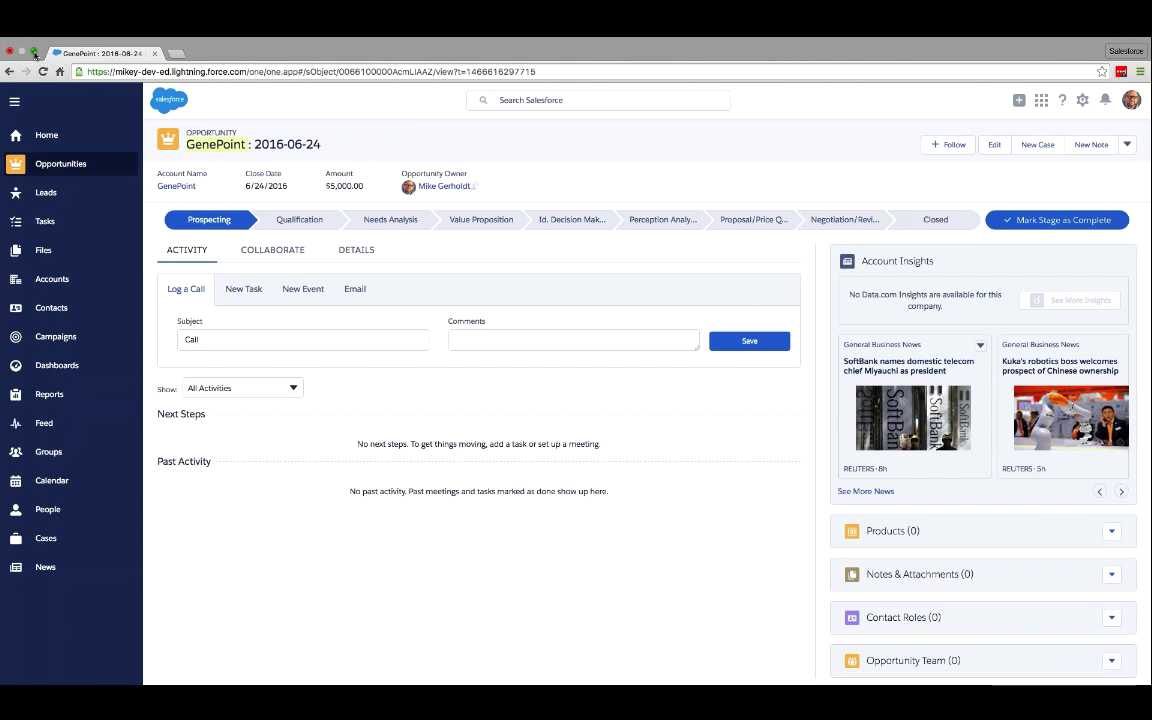
Take the browser out of full screen, switch to the PowerPoint presentation and start the slide show from the Demo slide
{"action": "left_click", "coordinate": [34, 52]}
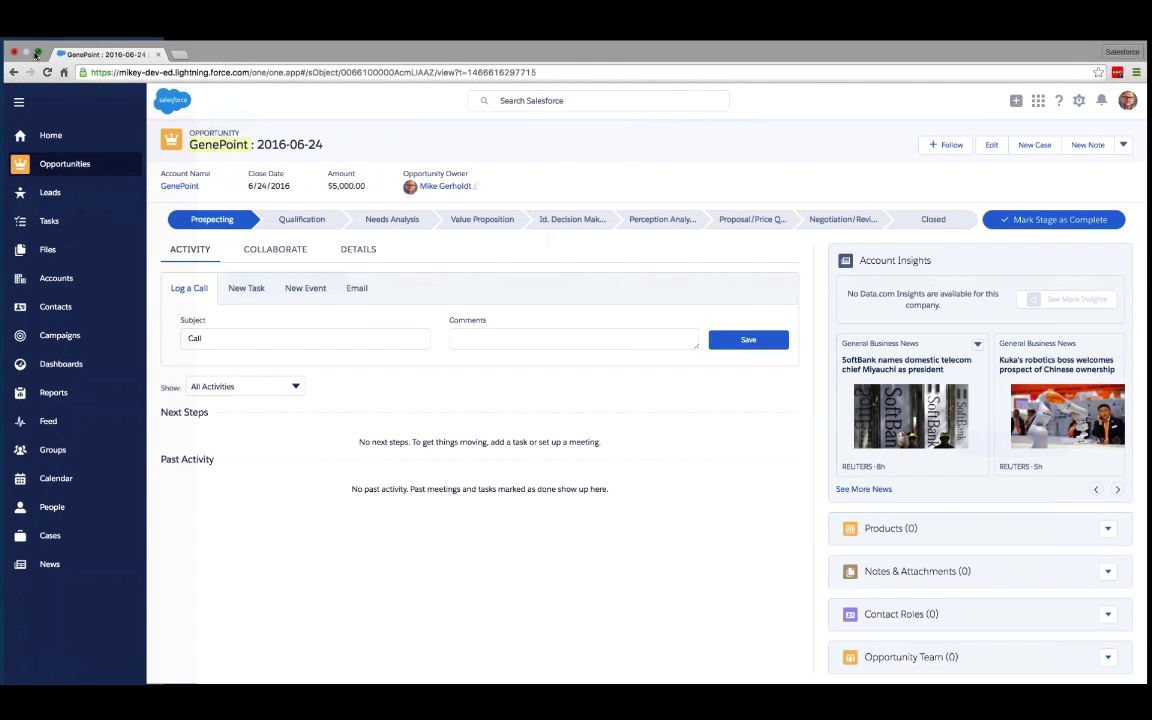
{"action": "left_click", "coordinate": [34, 52]}
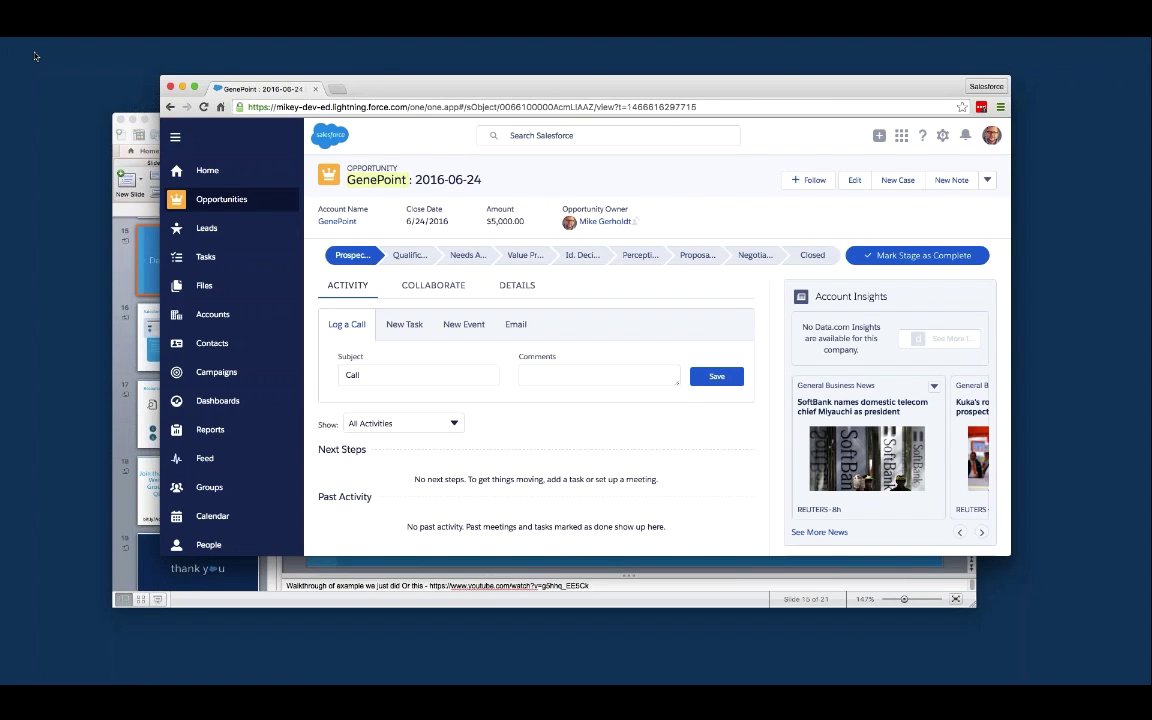
{"action": "key", "text": "super+Tab"}
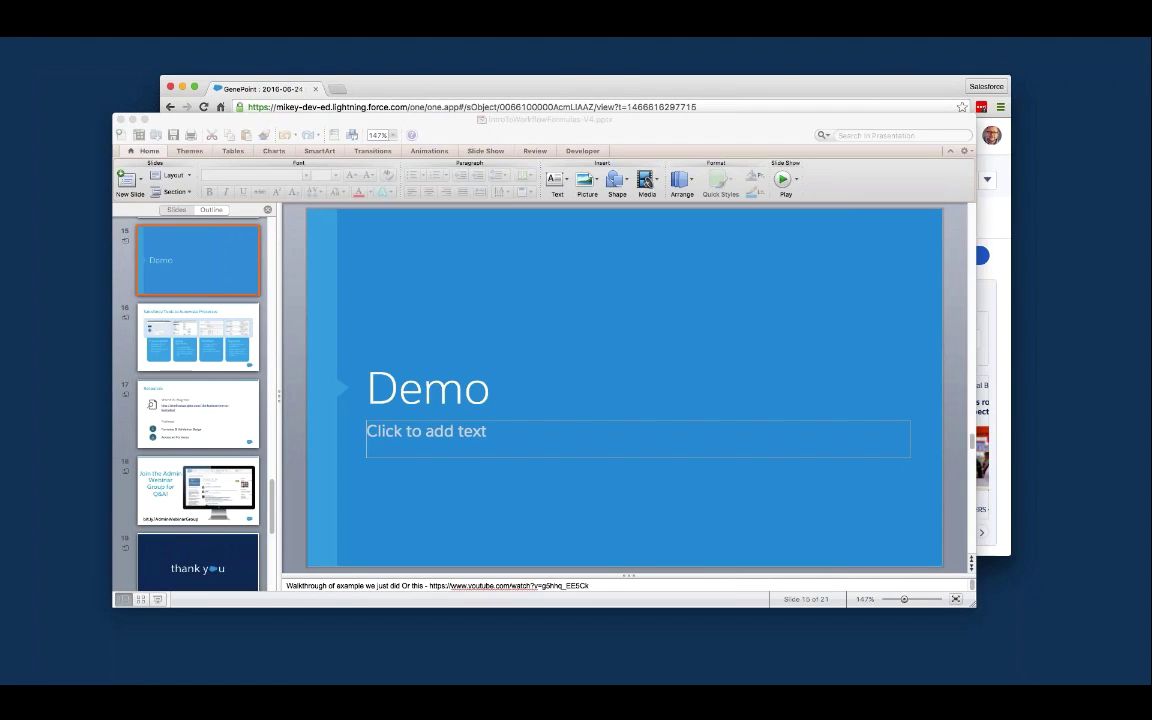
{"action": "left_click", "coordinate": [157, 599]}
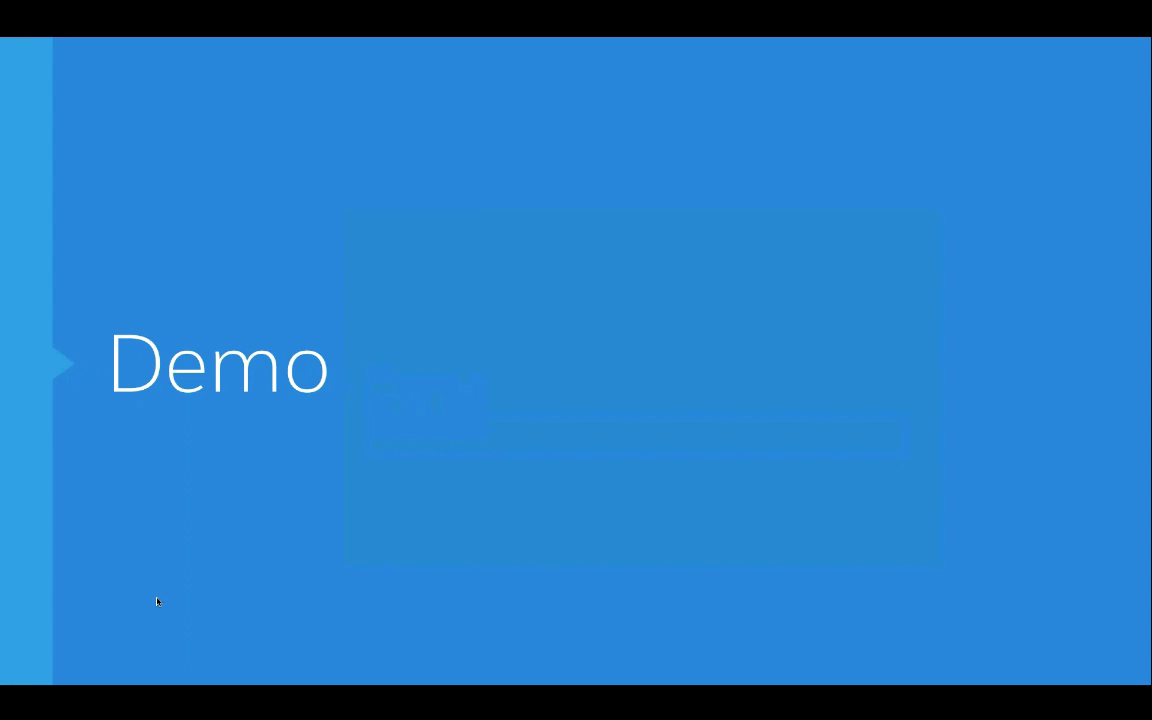